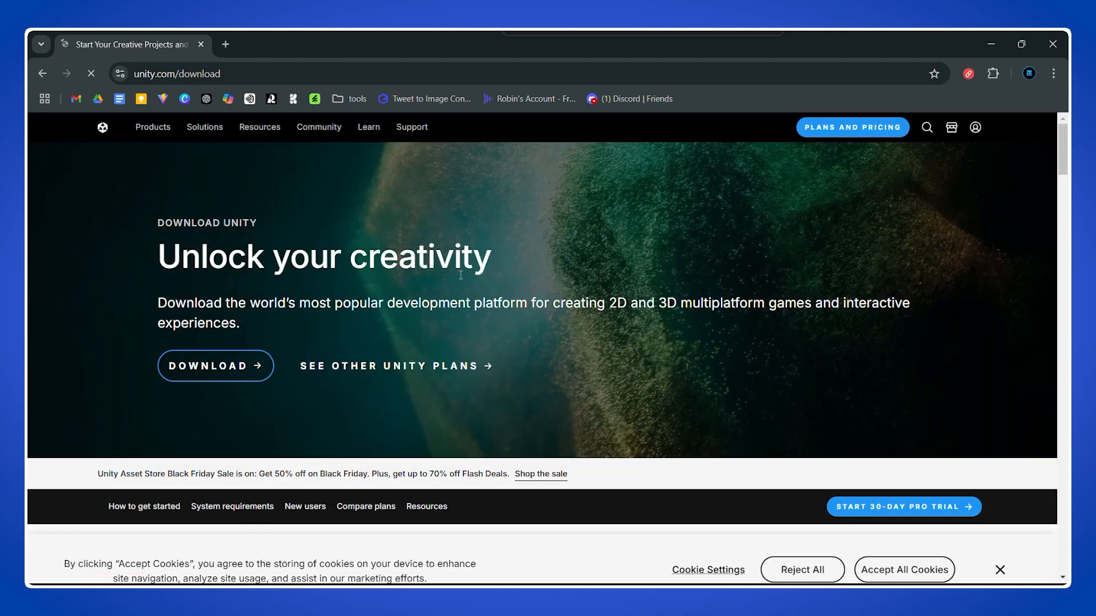
Download the Unity Hub installer from the Unity download page and launch UnityHubSetup.exe from the browser's download history
scroll(376, 267, "down", 3)
scroll(376, 267, "up", 3)
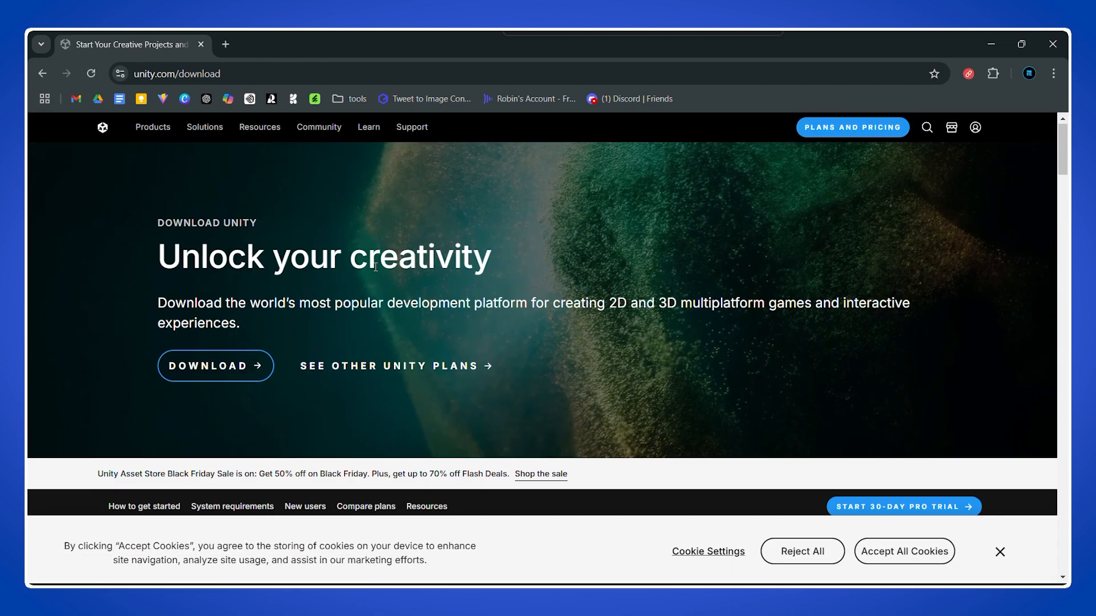
left_click(258, 361)
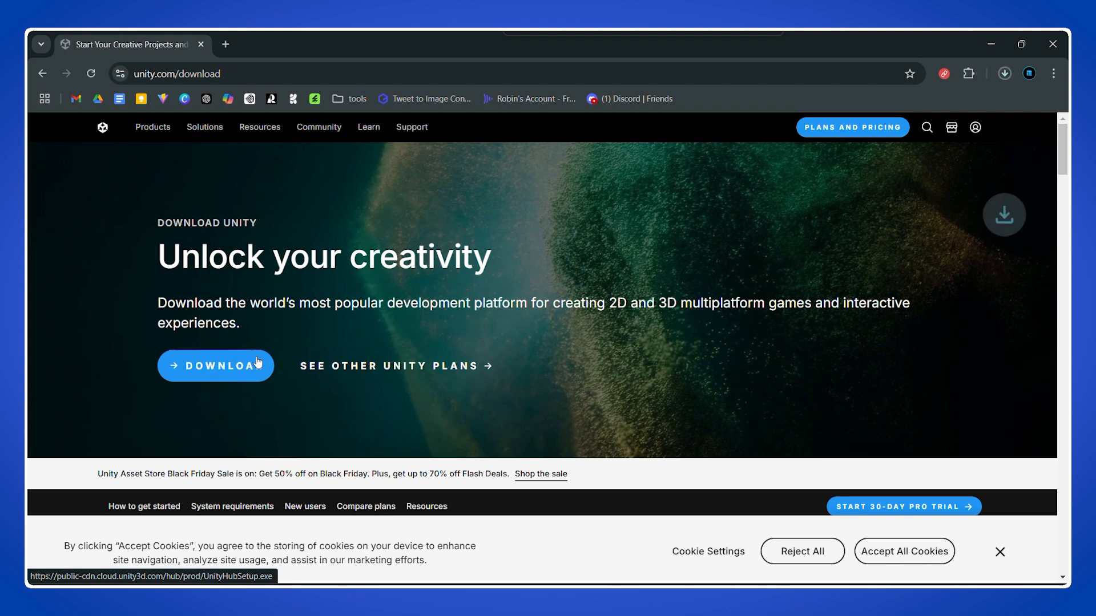
left_click(1004, 74)
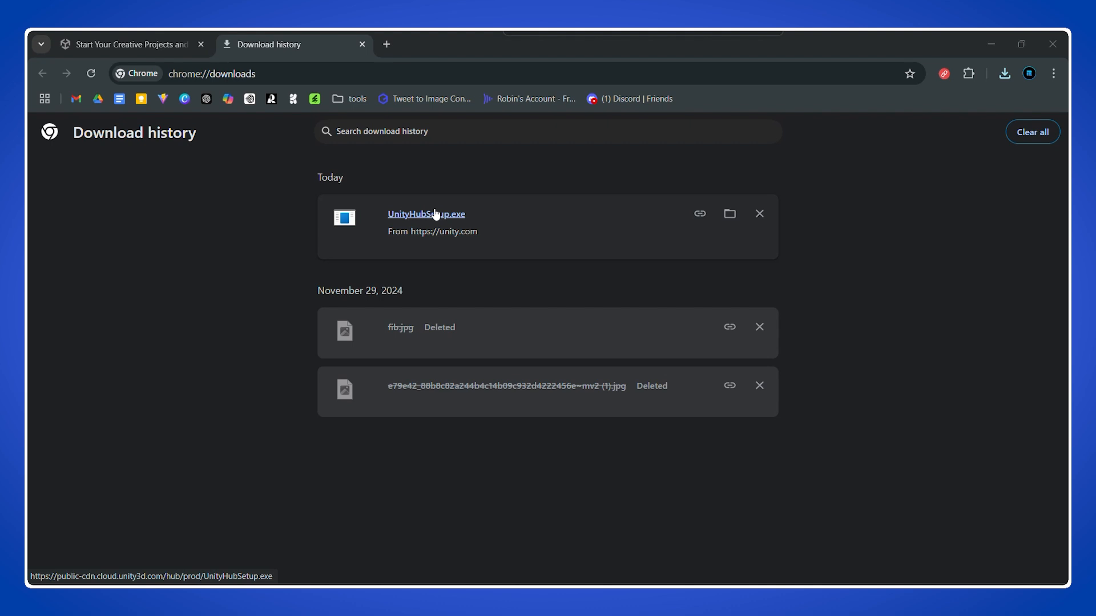
left_click(426, 215)
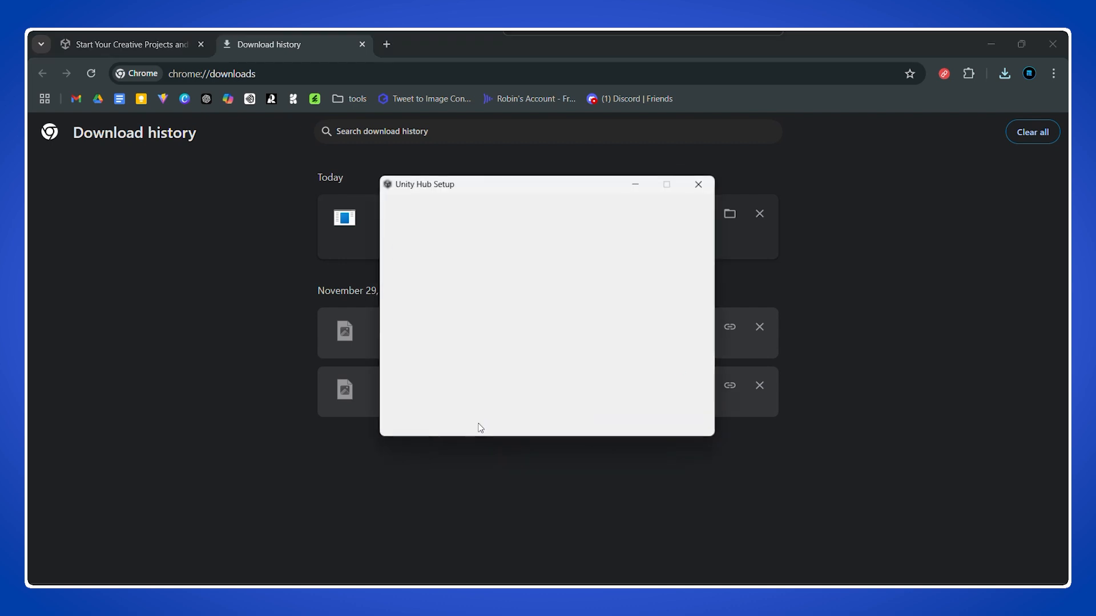
Read through the Unity Hub license agreement and accept it
scroll(511, 300, "down", 15)
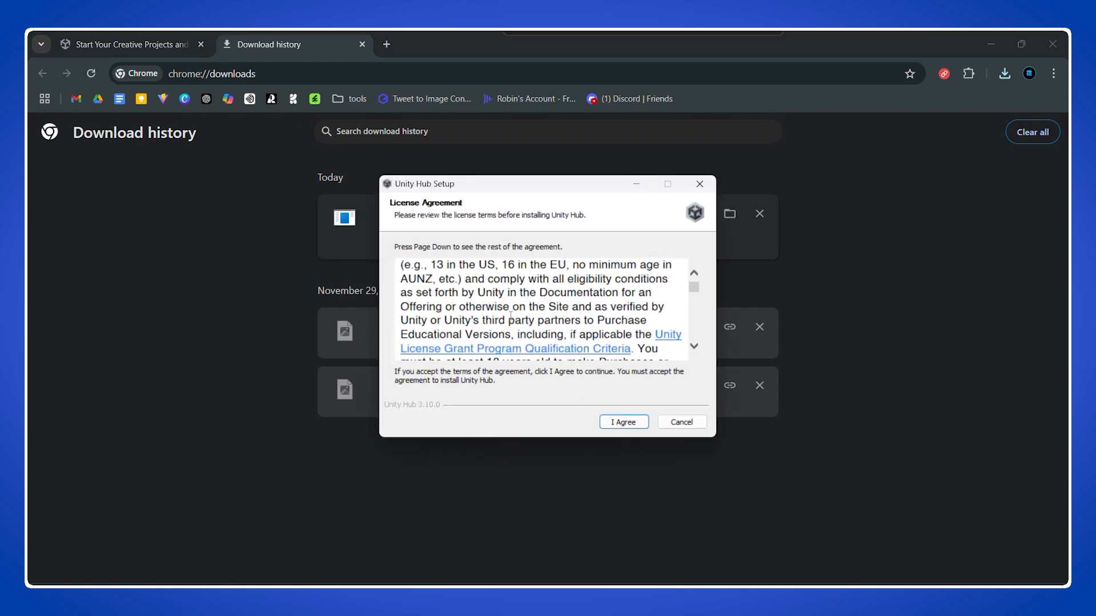
scroll(700, 296, "down", 3)
left_click(625, 423)
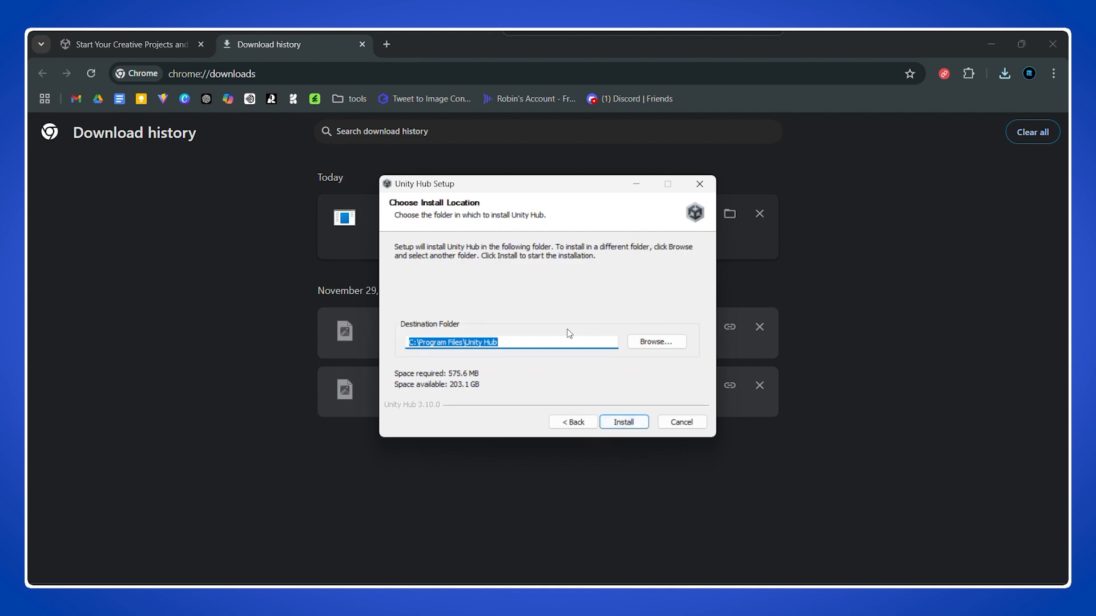
left_click(645, 339)
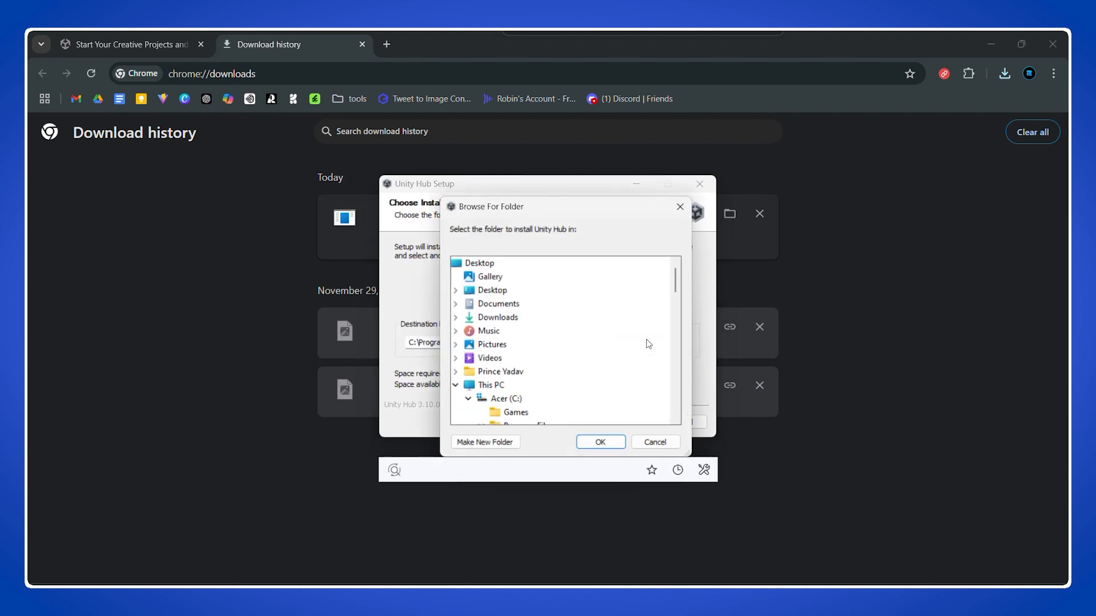
scroll(583, 308, "down", 5)
scroll(589, 343, "up", 5)
left_click(655, 442)
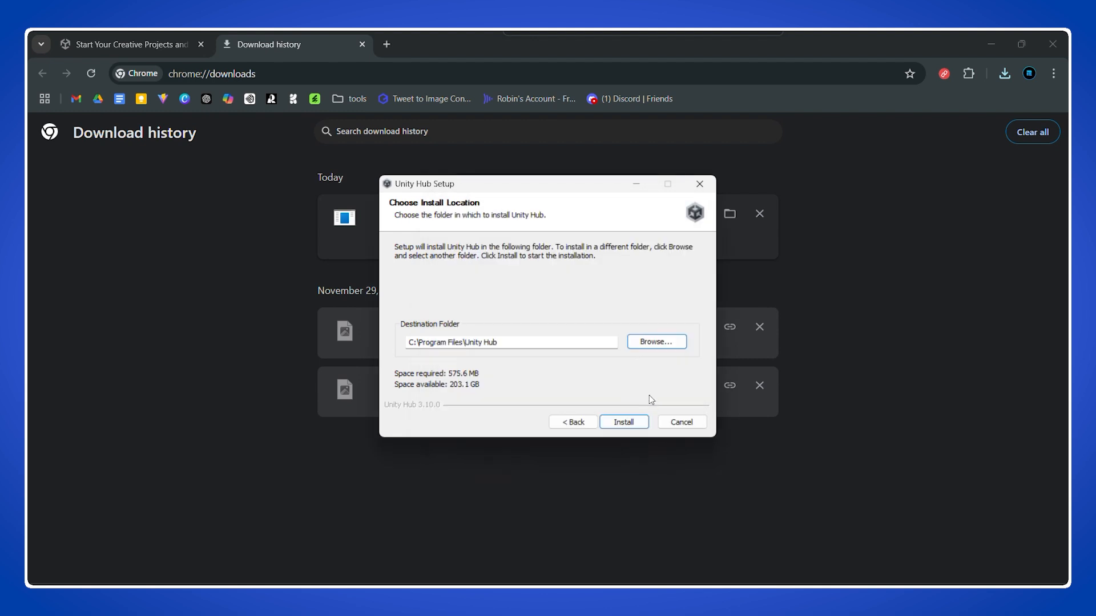
Install Unity Hub in C:\Program Files\Unity Hub and finish the setup with Run Unity Hub enabled
left_click(624, 423)
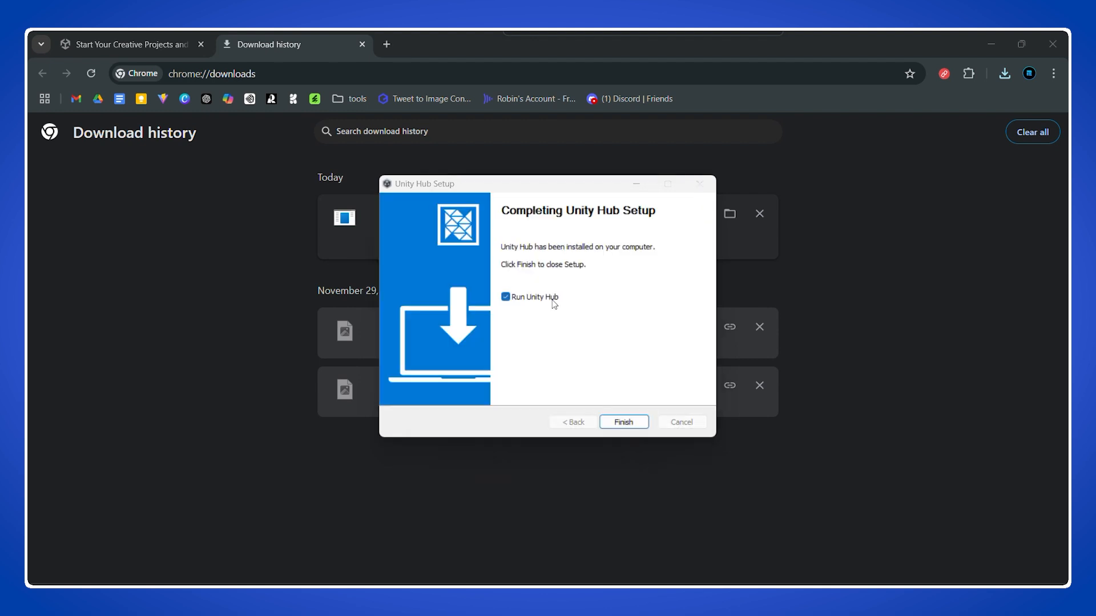
left_click(624, 422)
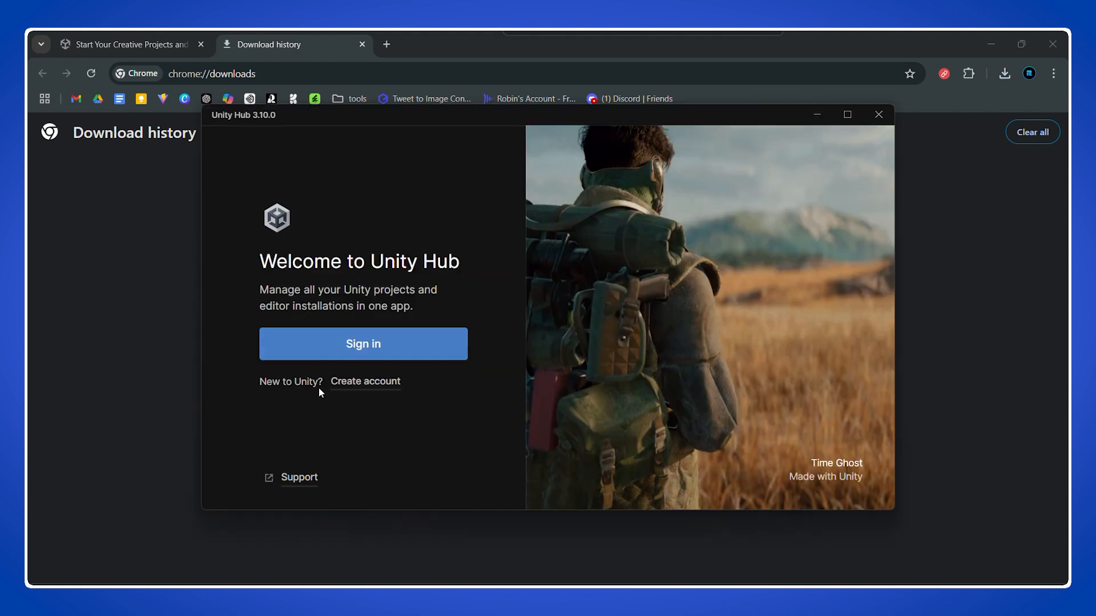
Open the Unity ID creation form from Unity Hub and go through its Email, Password, Username and Full Name fields
left_click(368, 381)
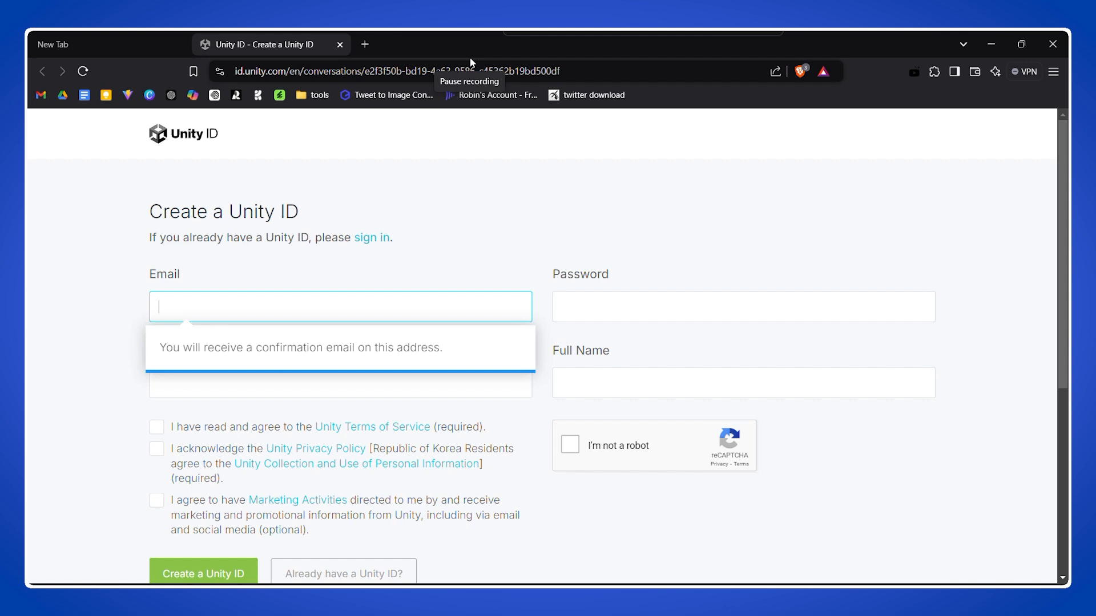
left_click(471, 58)
left_click(210, 304)
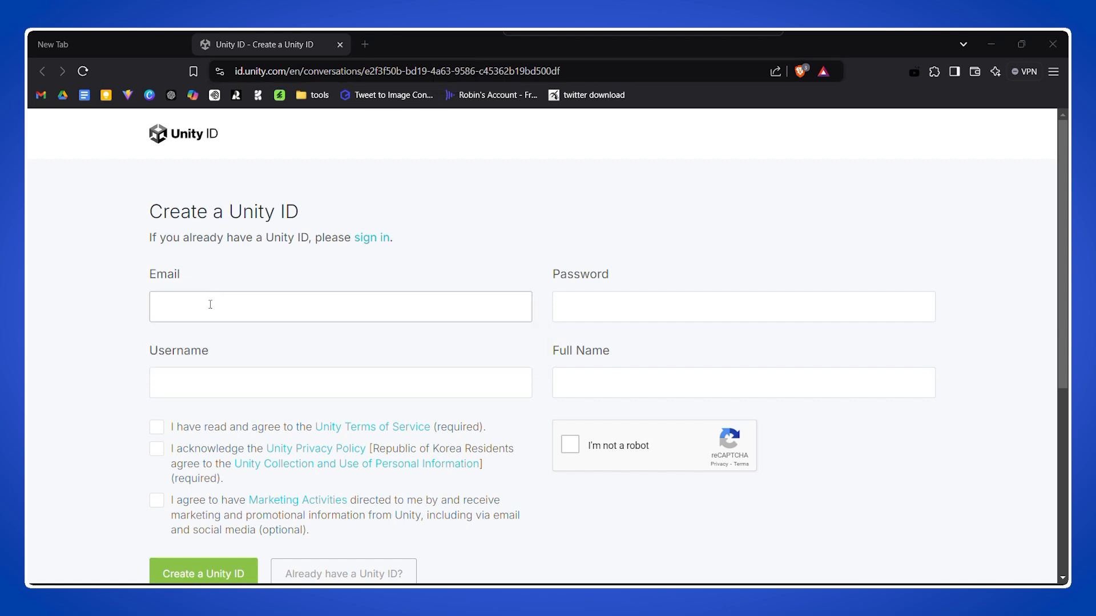
left_click(614, 312)
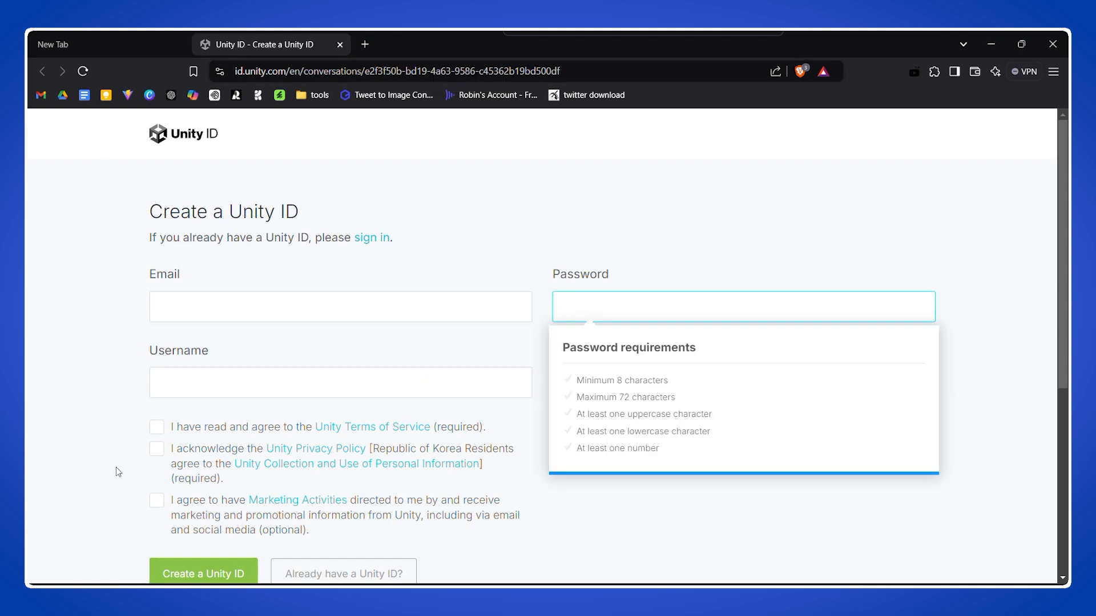
left_click(257, 383)
left_click(594, 380)
left_click(500, 357)
Agree to the Unity Terms of Service, the Privacy Policy and the optional Marketing Activities
scroll(240, 374, "down", 2)
left_click(159, 292)
left_click(157, 314)
left_click(155, 365)
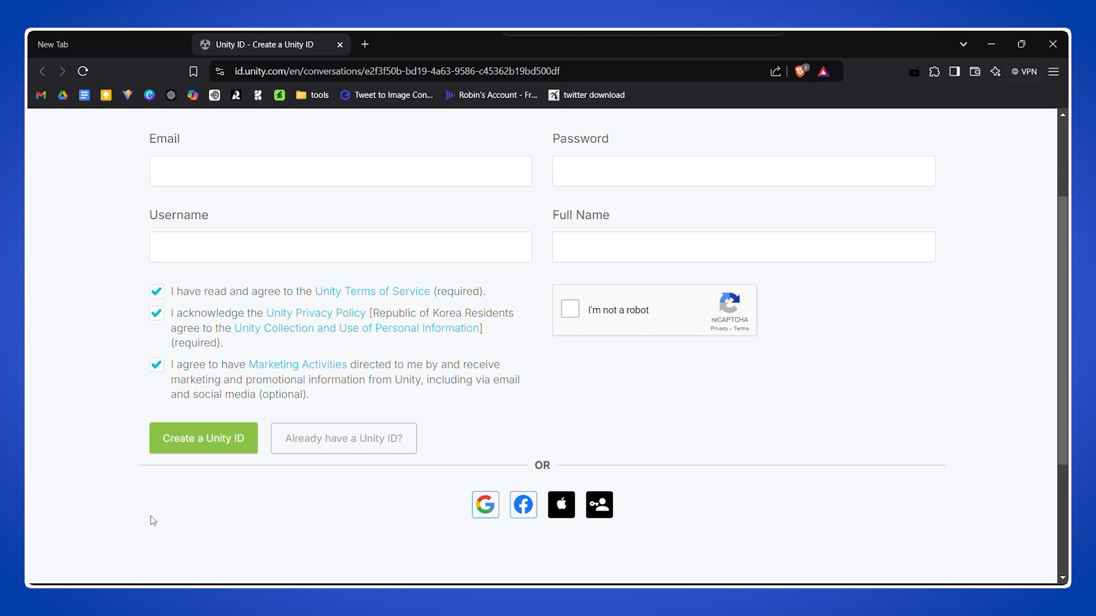
Accept the updated Unity Editor Software Terms and the updated Developer Privacy Policy
scroll(232, 415, "up", 3)
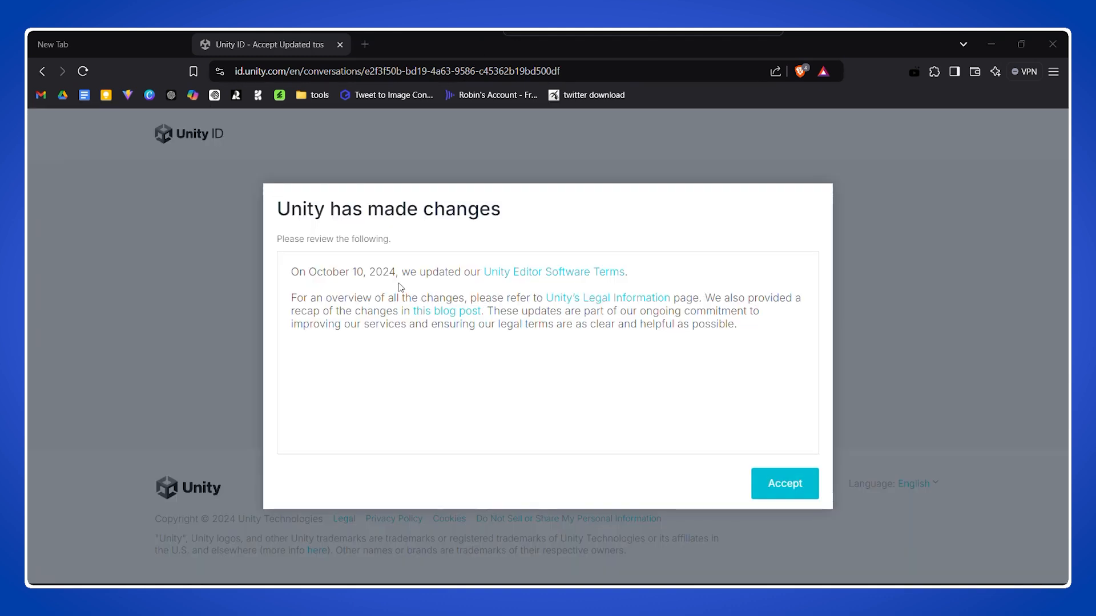
left_click(786, 489)
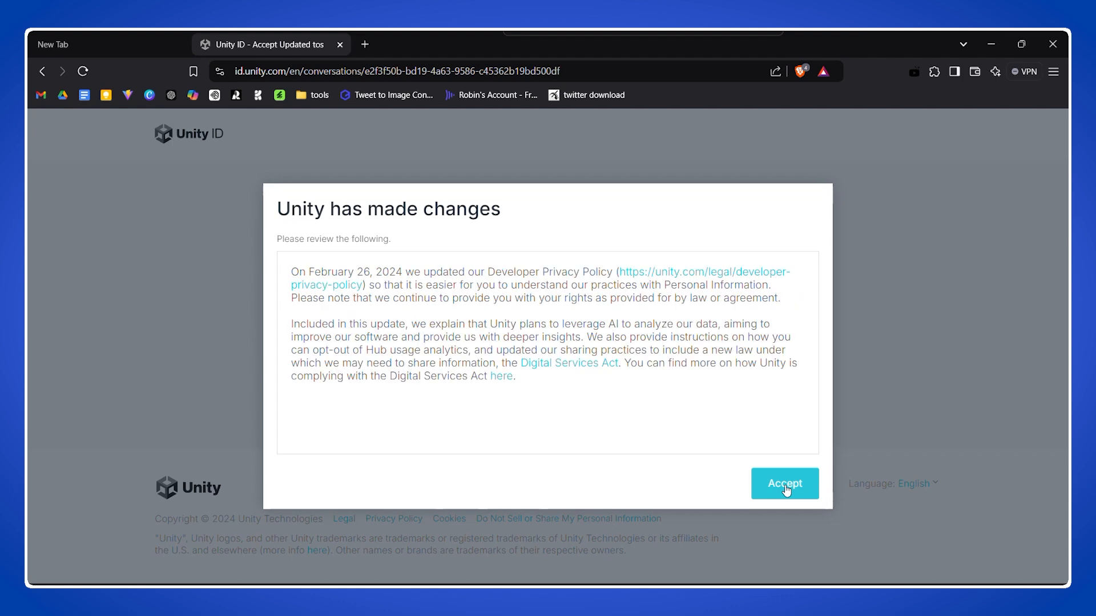
left_click(786, 489)
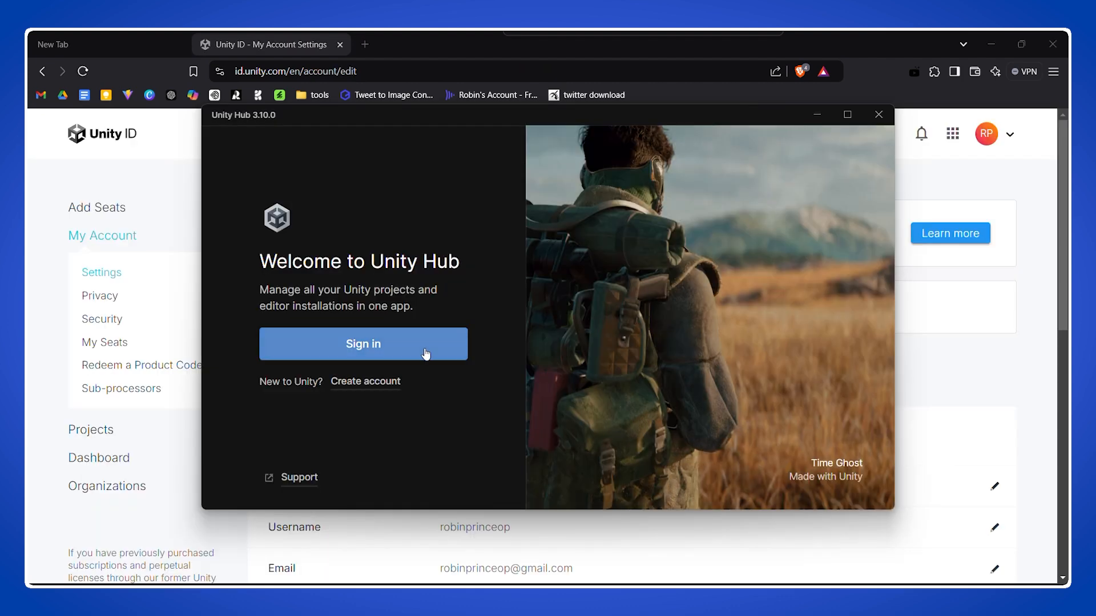
Sign in from Unity Hub by filling in the account email and password, and allow the browser to reopen Unity Hub
left_click(425, 354)
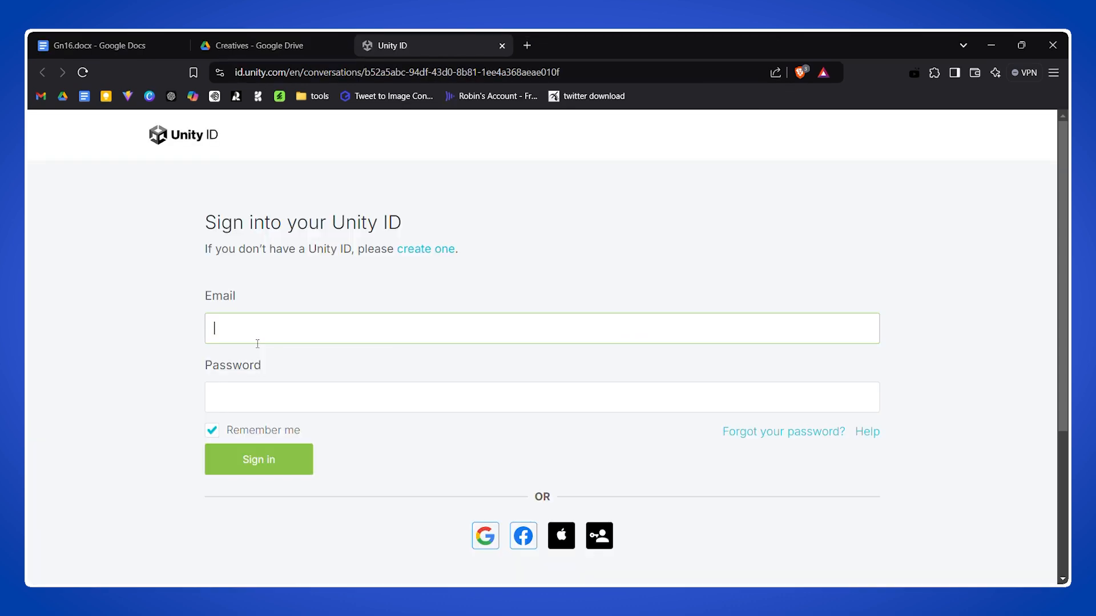
type("iqs")
type("indi")
key("BackSpace")
key("BackSpace")
key("BackSpace")
key("BackSpace")
left_click(254, 394)
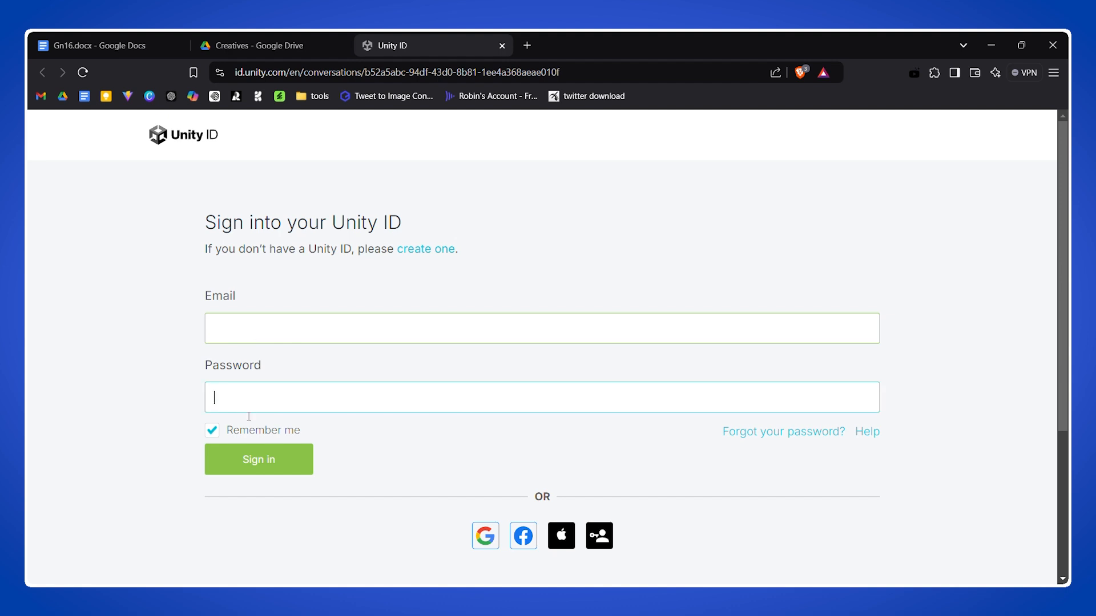
type("•••••")
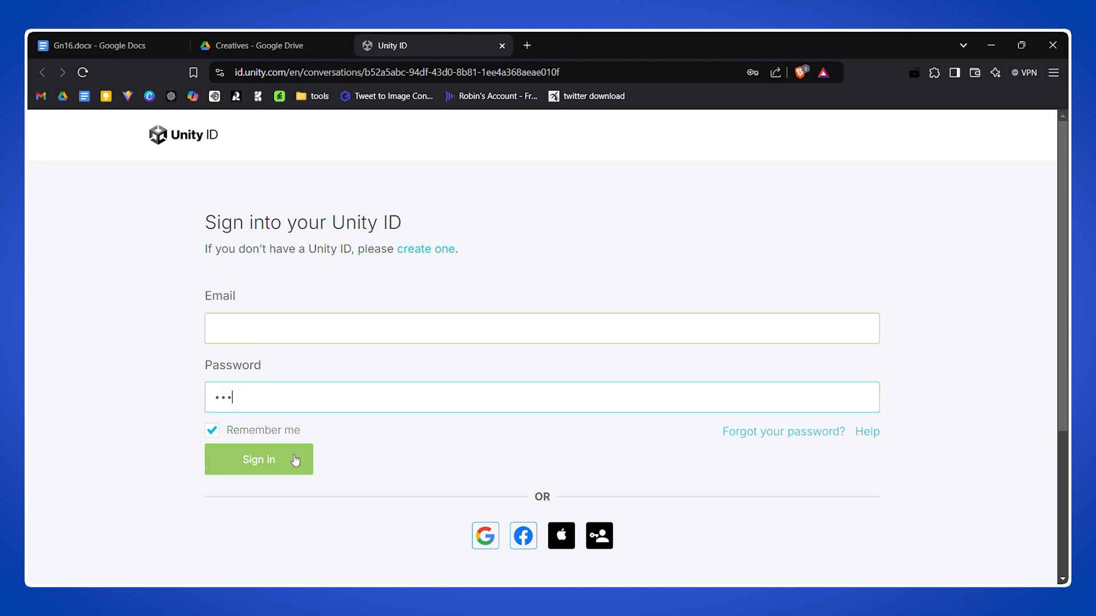
left_click(301, 468)
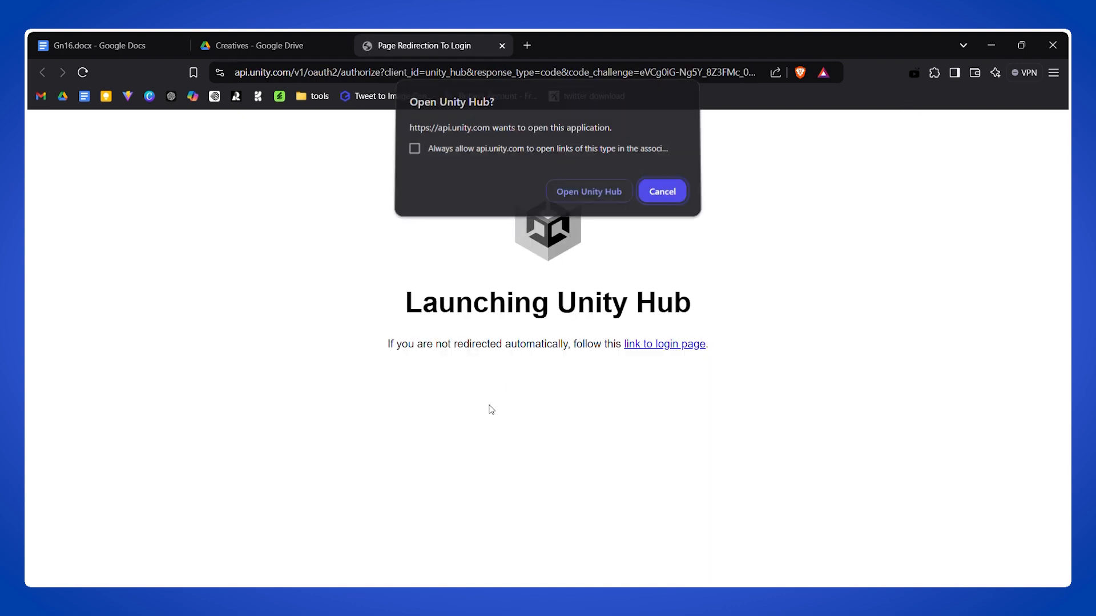
left_click(588, 195)
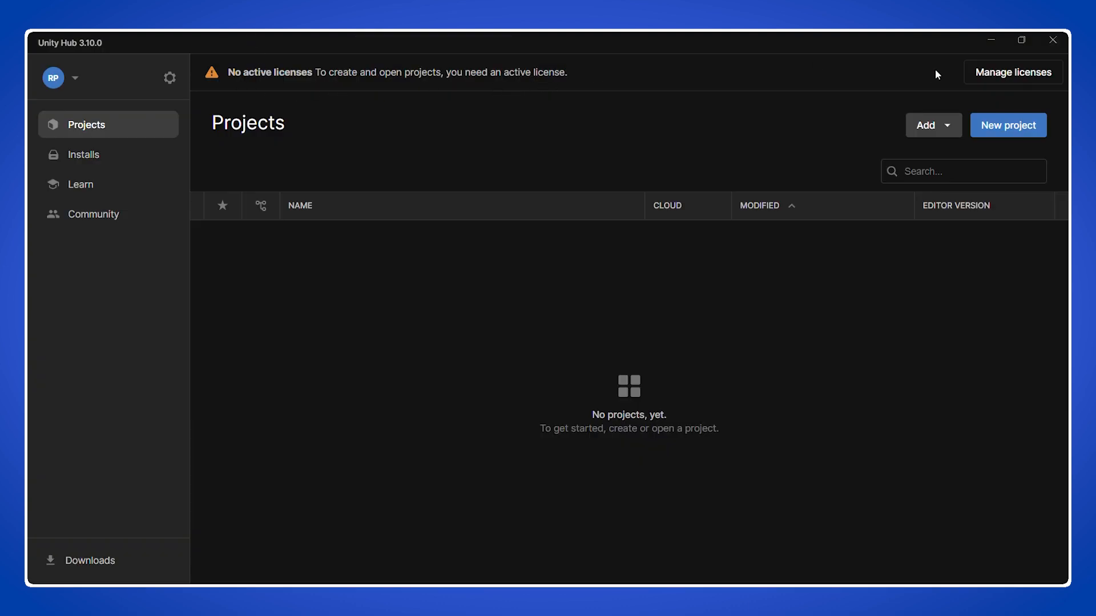
Open the license management in Unity Hub and request a free personal license
left_click(991, 73)
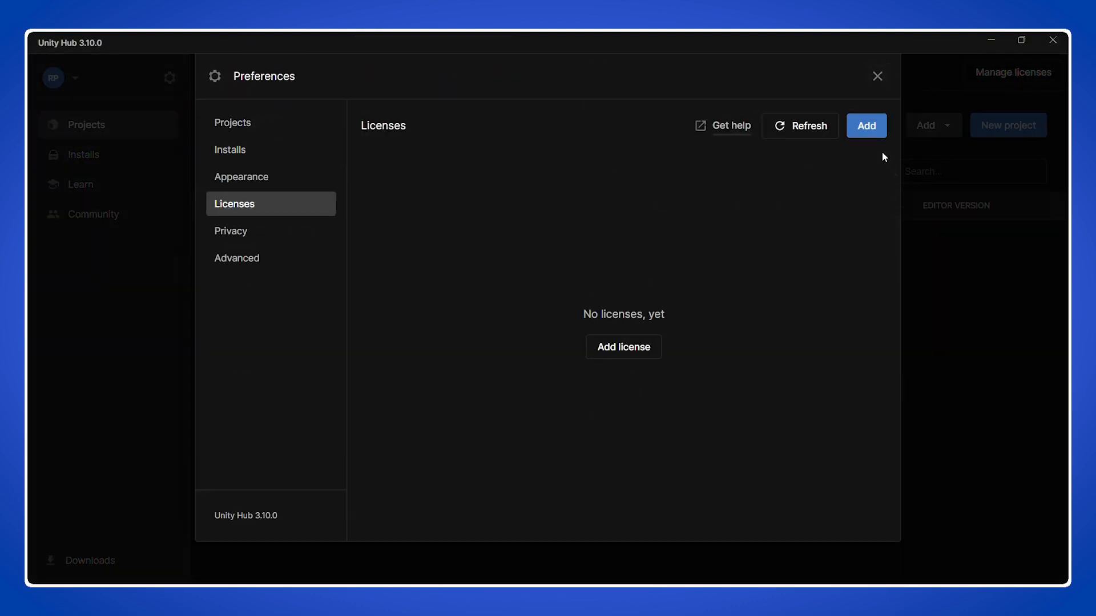
left_click(883, 130)
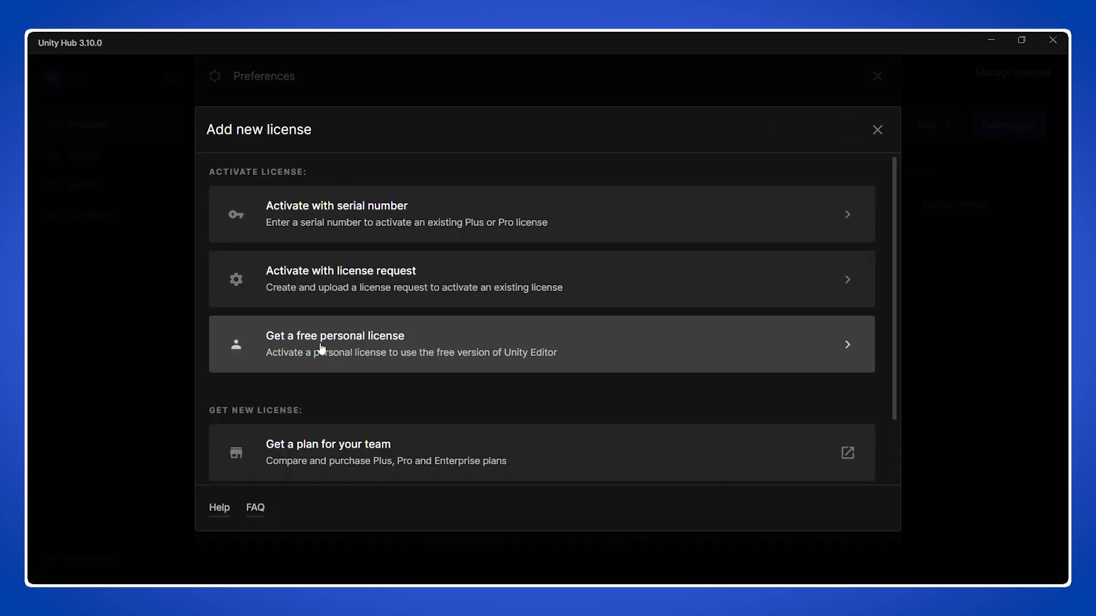
left_click(321, 349)
left_click(536, 402)
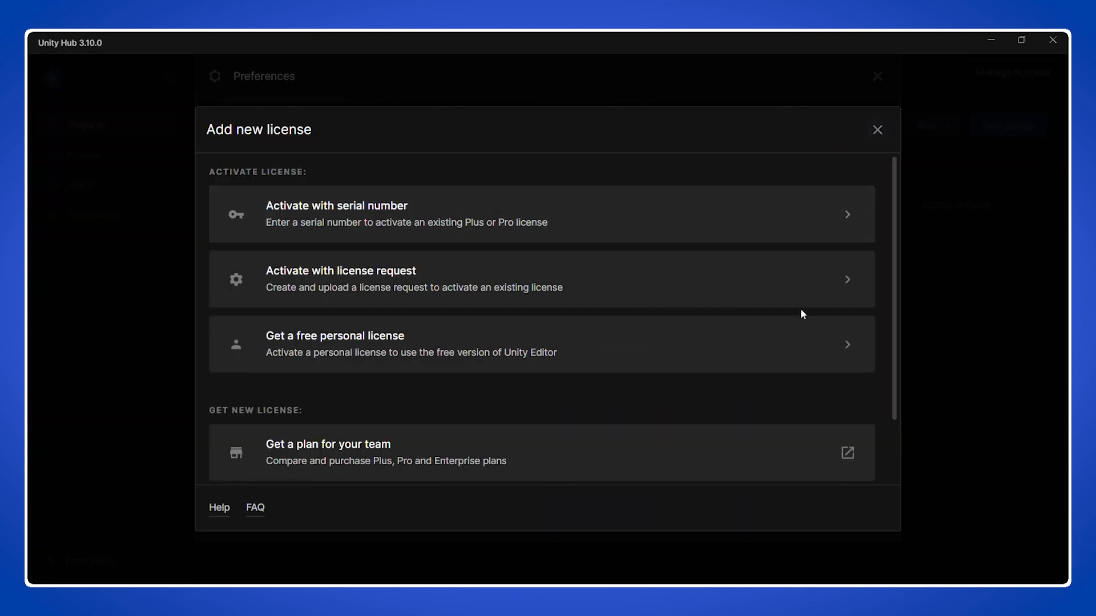
scroll(801, 310, "down", 2)
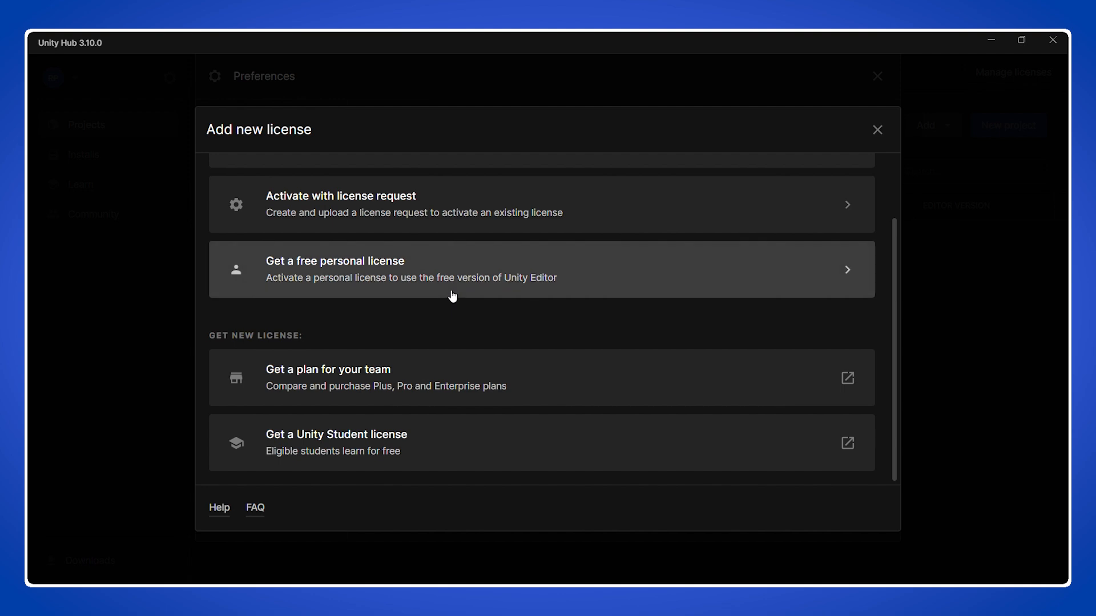
scroll(451, 296, "up", 2)
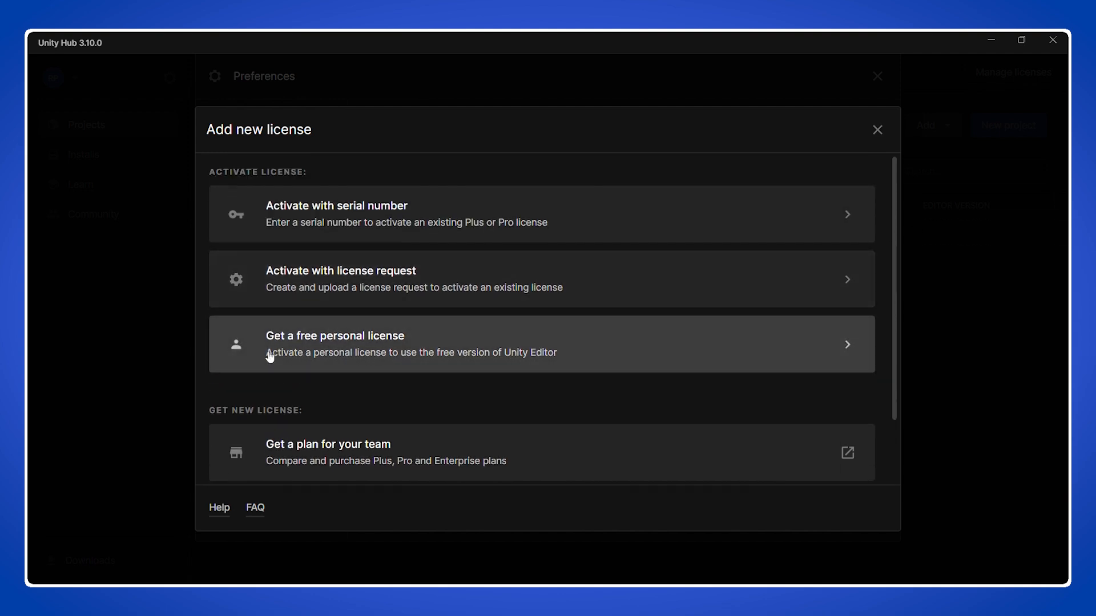
left_click(319, 348)
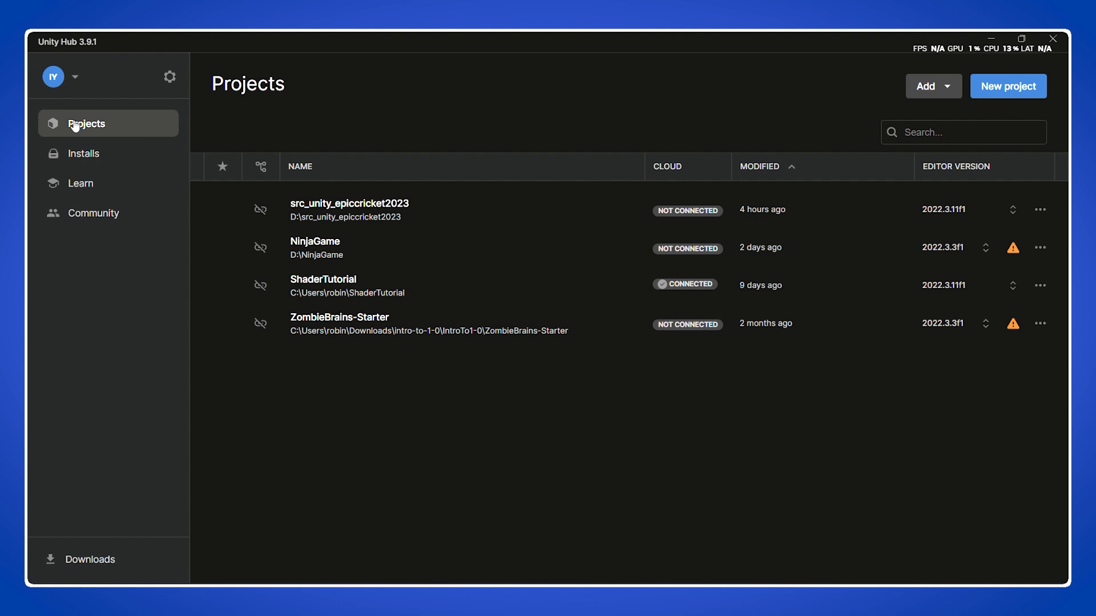
Start an editor installation for Unity 6 (6000.0.29f1) and look through its platform and language modules
left_click(84, 160)
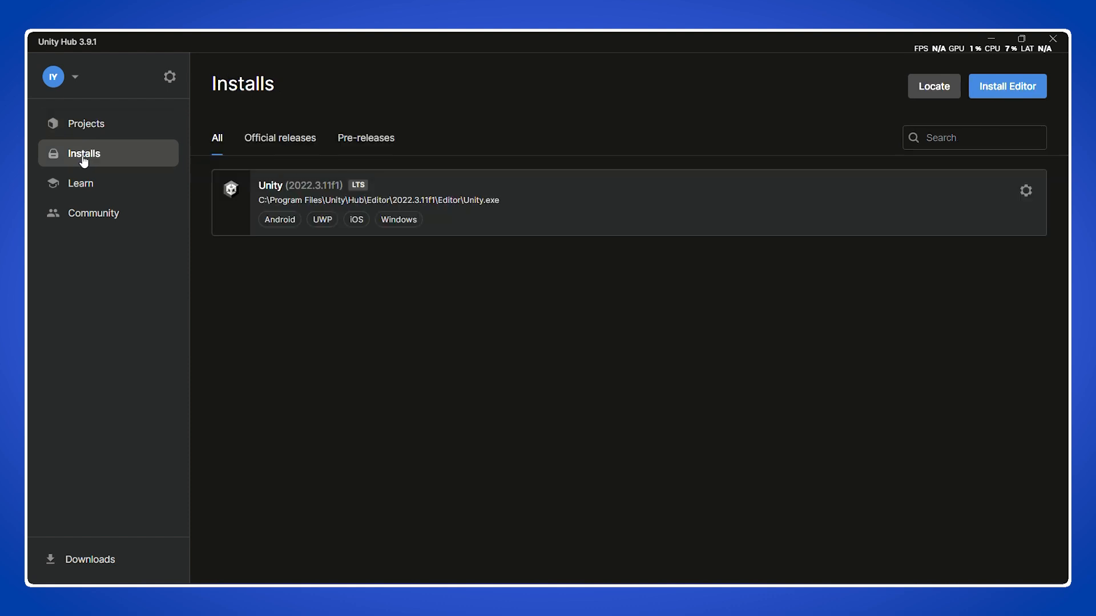
left_click(1018, 81)
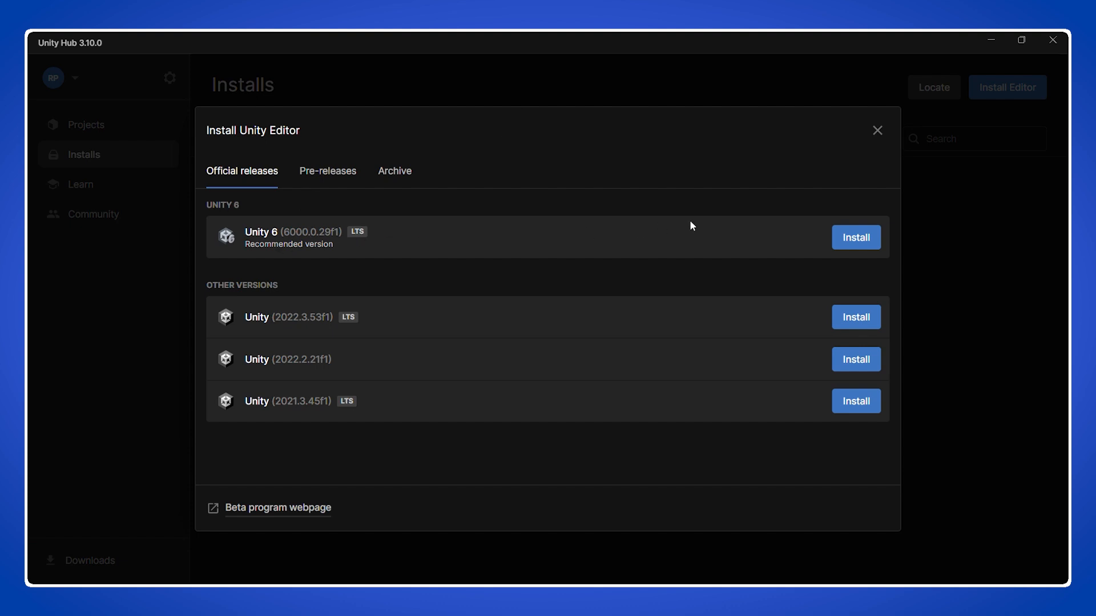
left_click(840, 240)
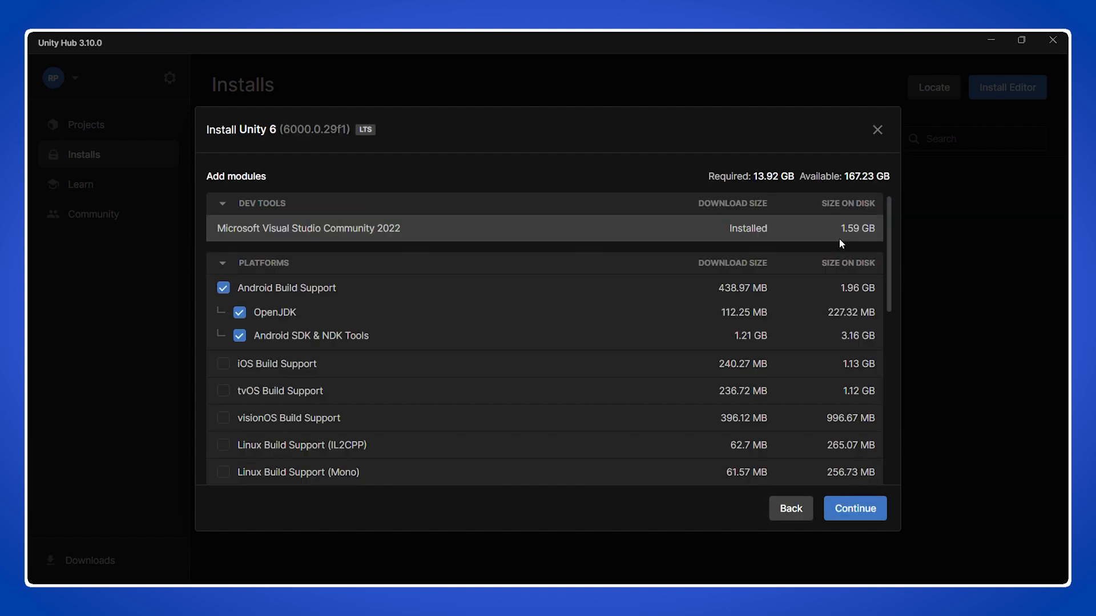
scroll(302, 247, "down", 10)
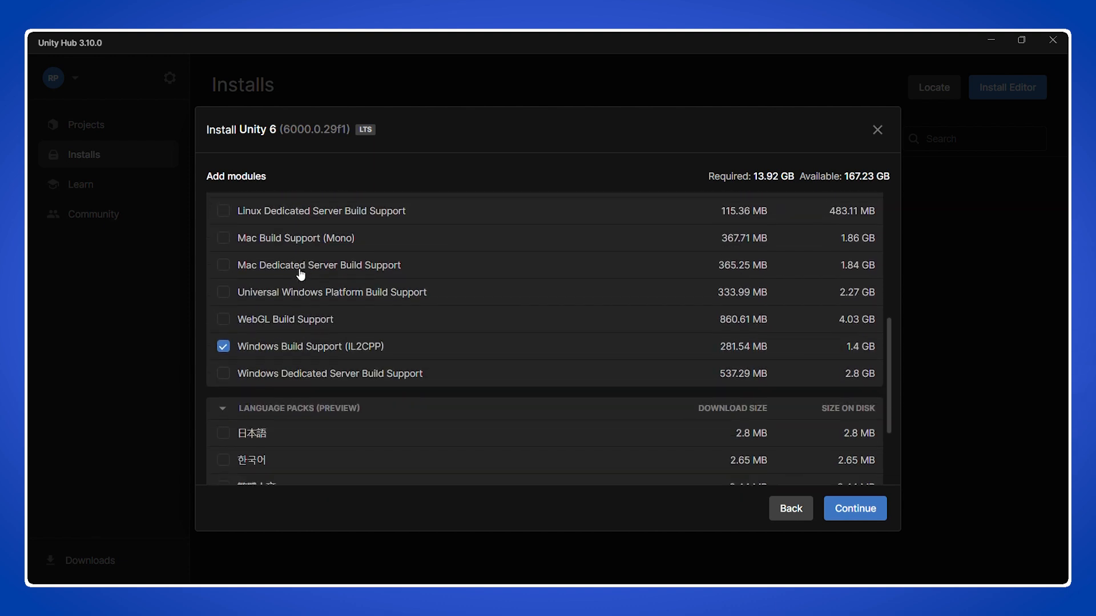
scroll(301, 275, "up", 10)
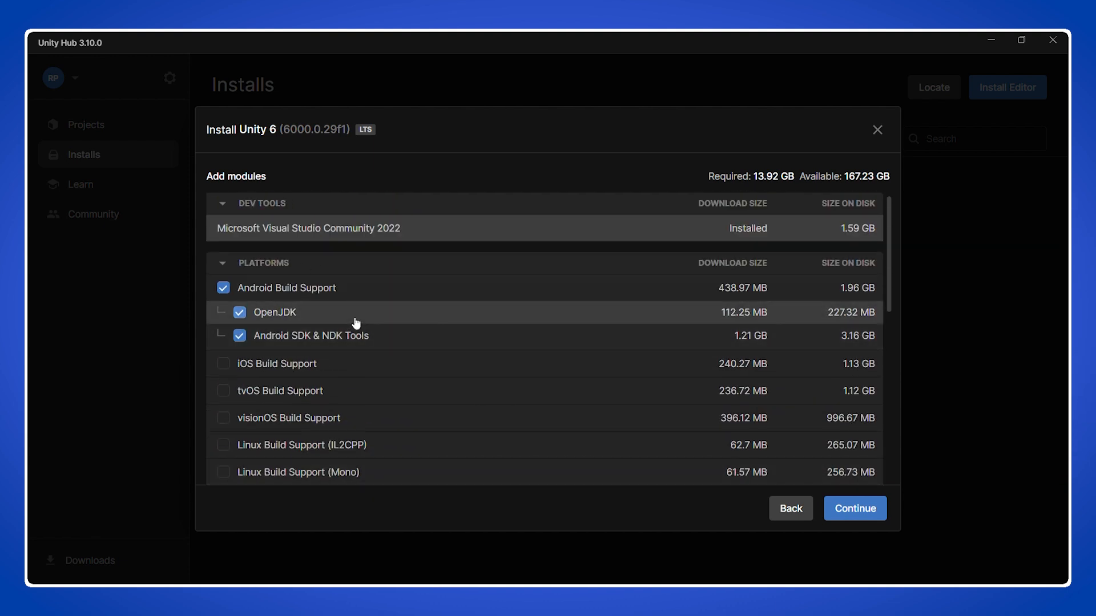
scroll(377, 339, "down", 5)
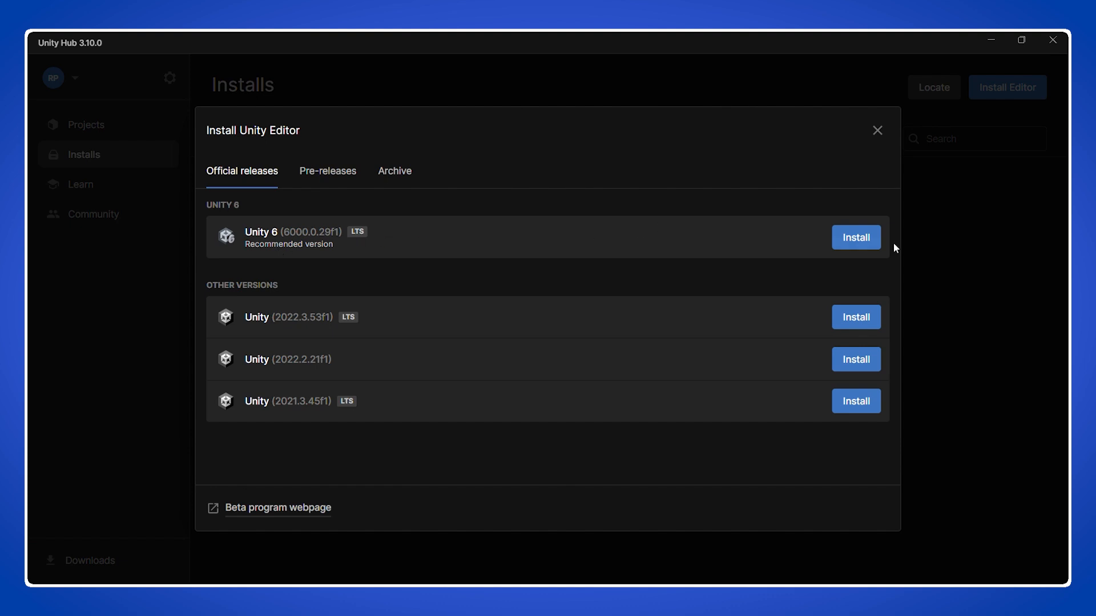
Open the Unity download archive and look through the editor releases for 2022 and Unity 6
left_click(395, 173)
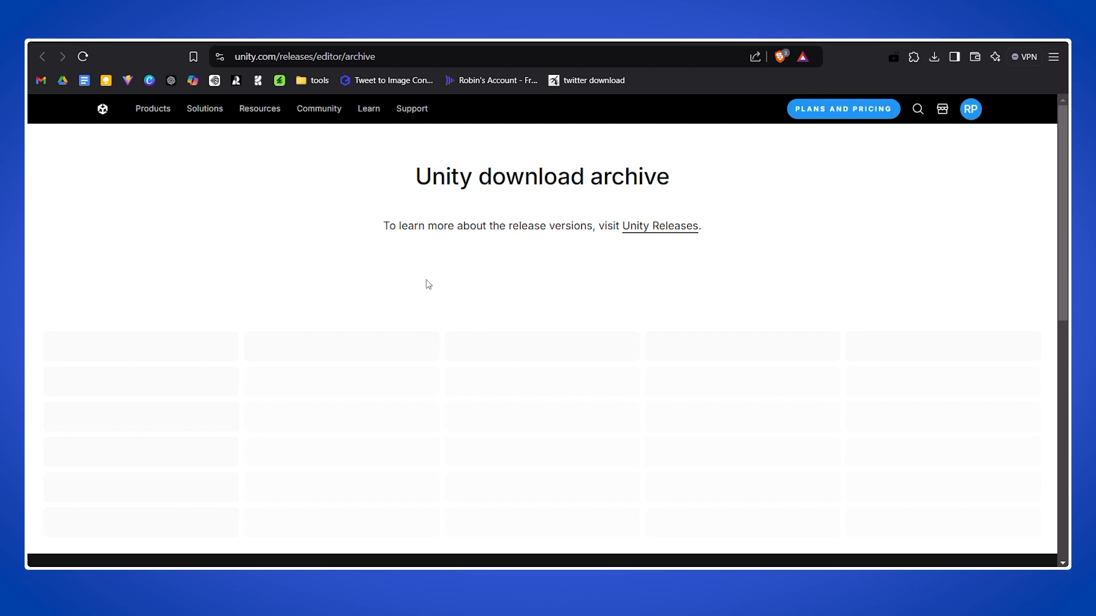
scroll(362, 272, "down", 3)
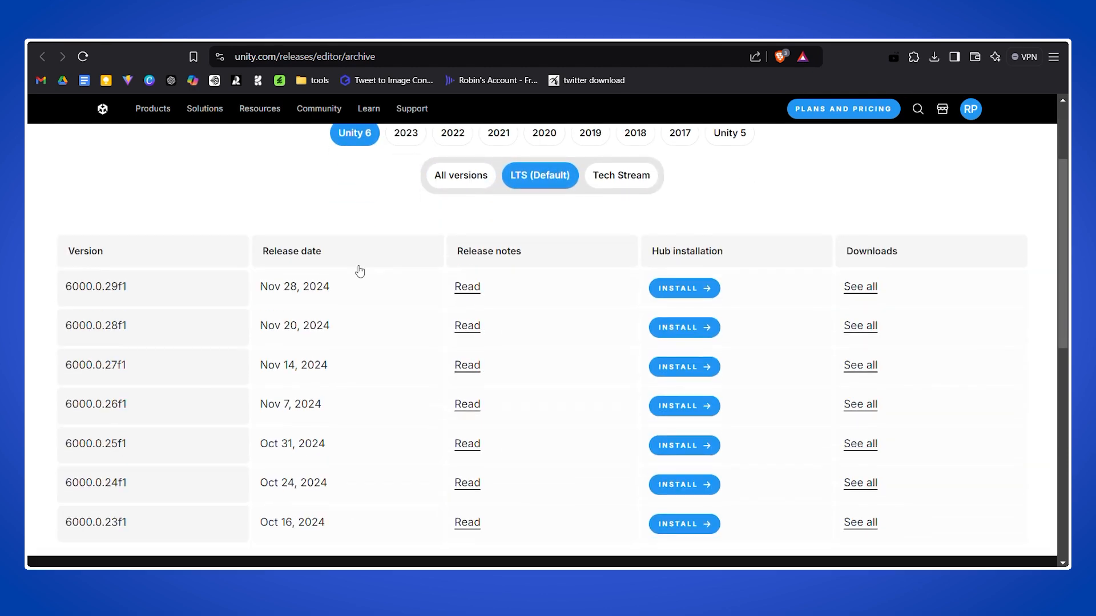
left_click(406, 138)
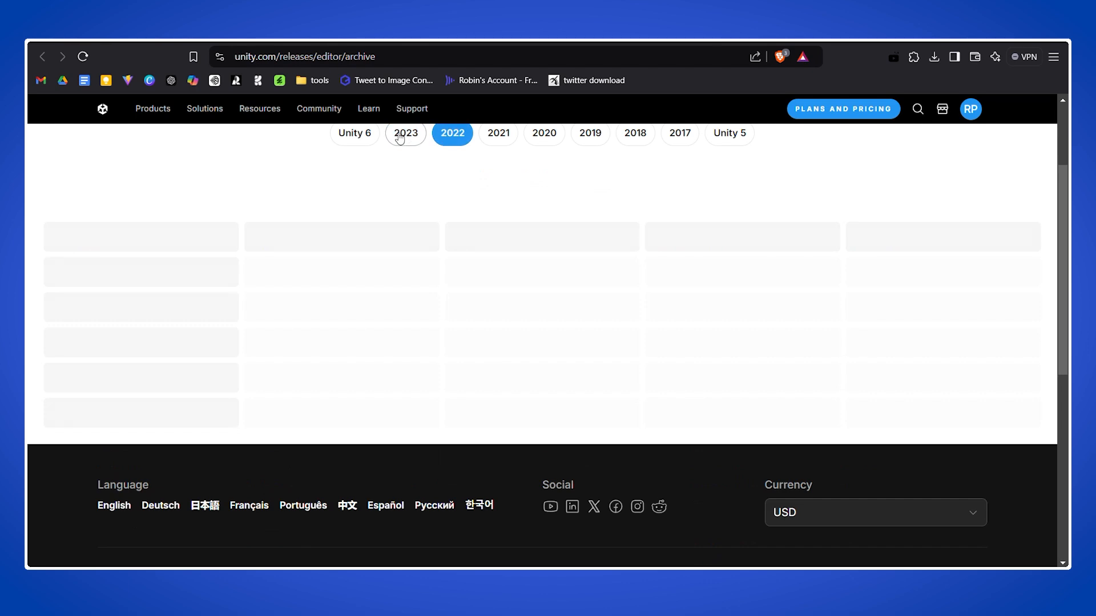
left_click(359, 136)
scroll(353, 222, "down", 3)
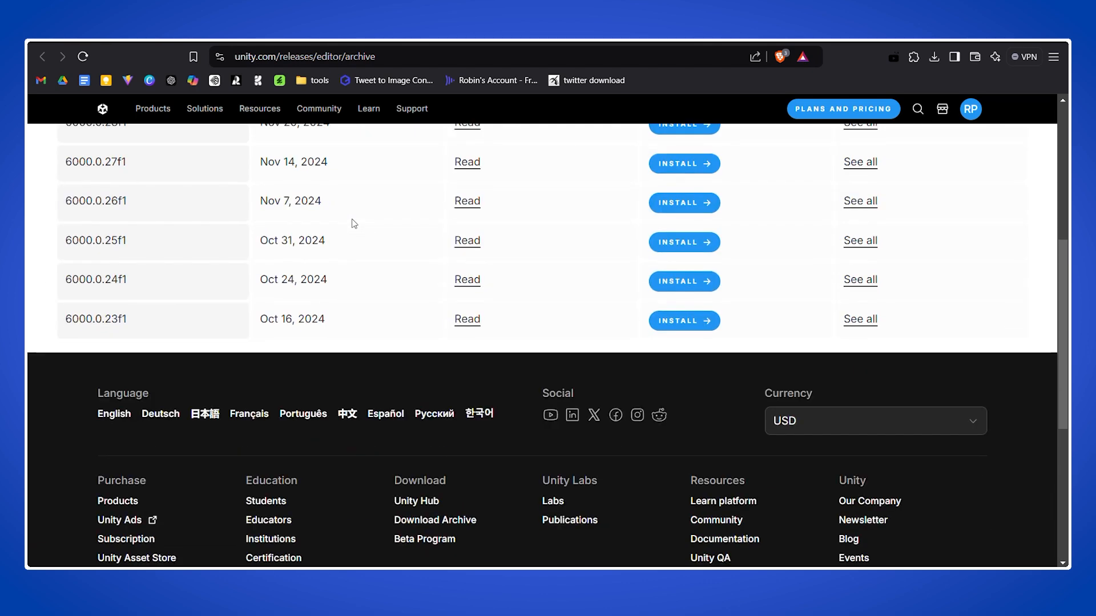
scroll(353, 221, "up", 5)
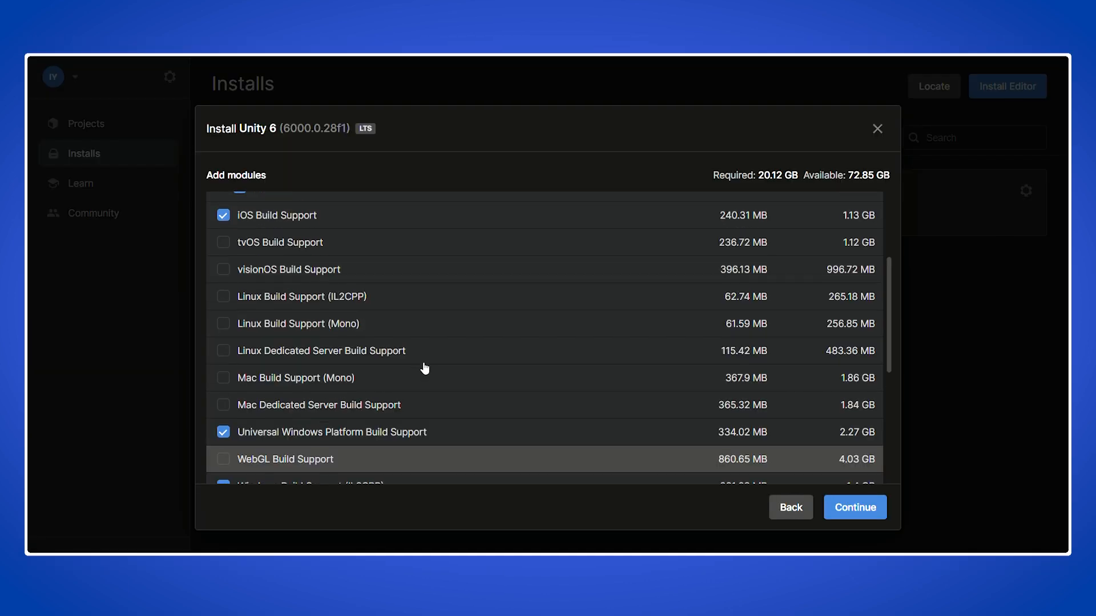
Install Unity 6 (6000.0.28f1) with the selected modules, agree to the Android SDK and NDK license terms, and expand the download's details
scroll(425, 369, "up", 5)
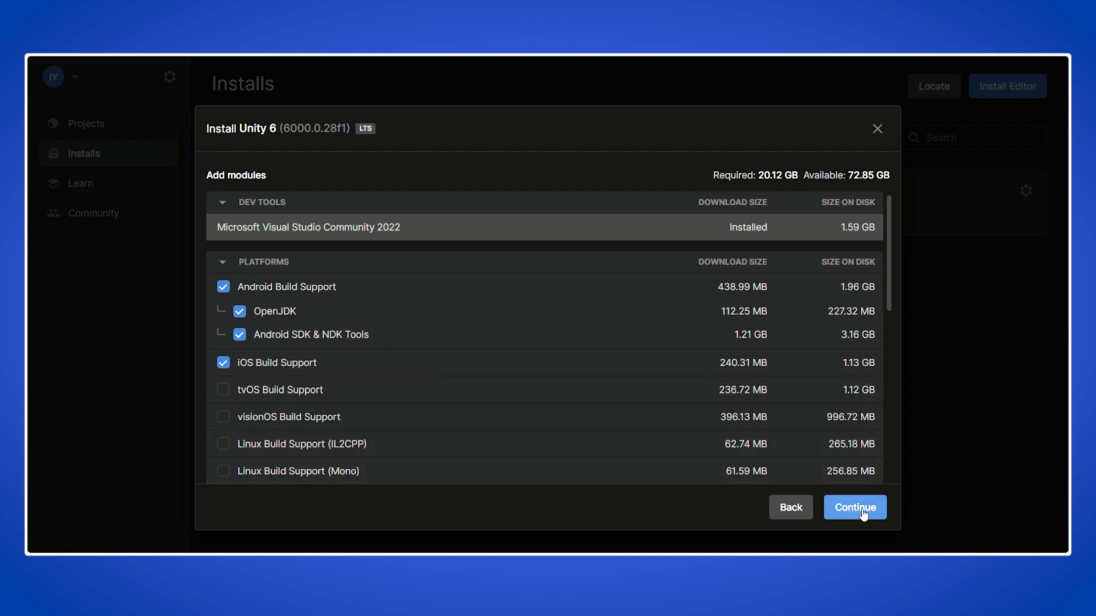
left_click(855, 508)
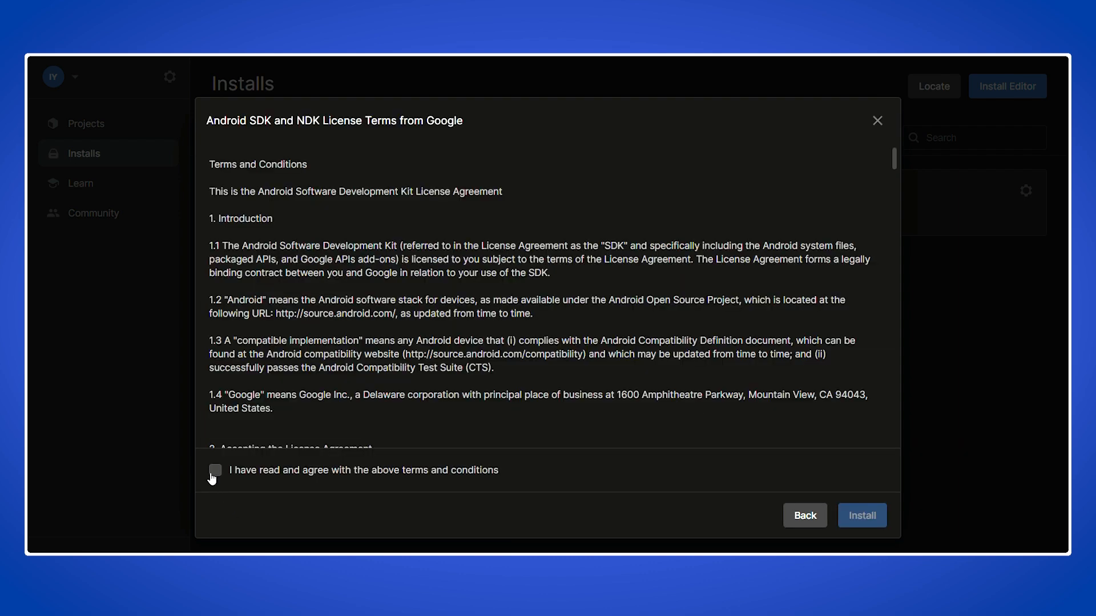
left_click(214, 473)
left_click(853, 515)
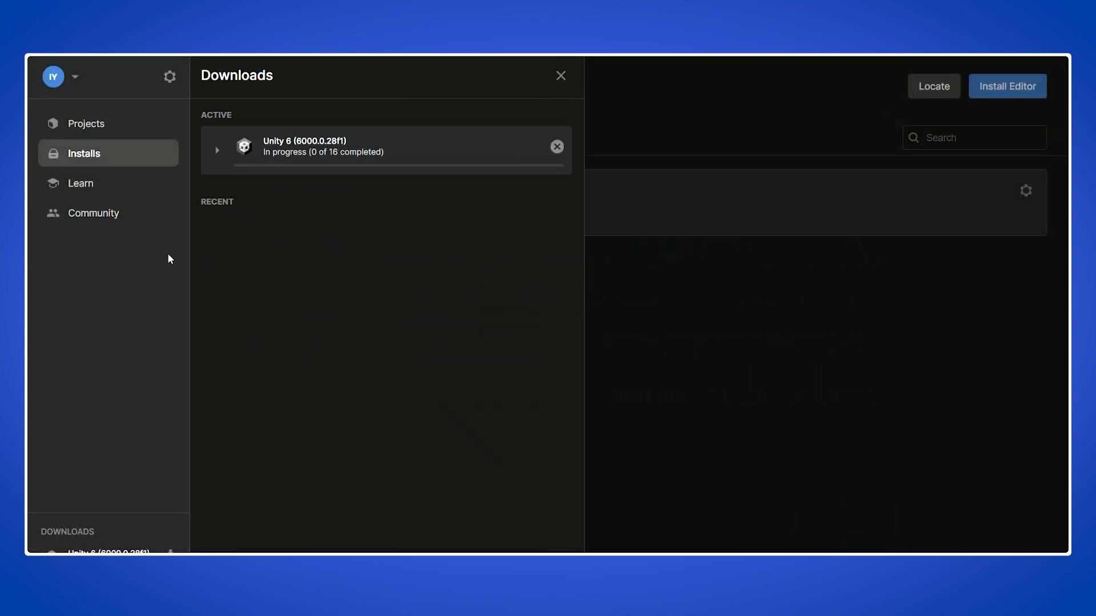
left_click(217, 150)
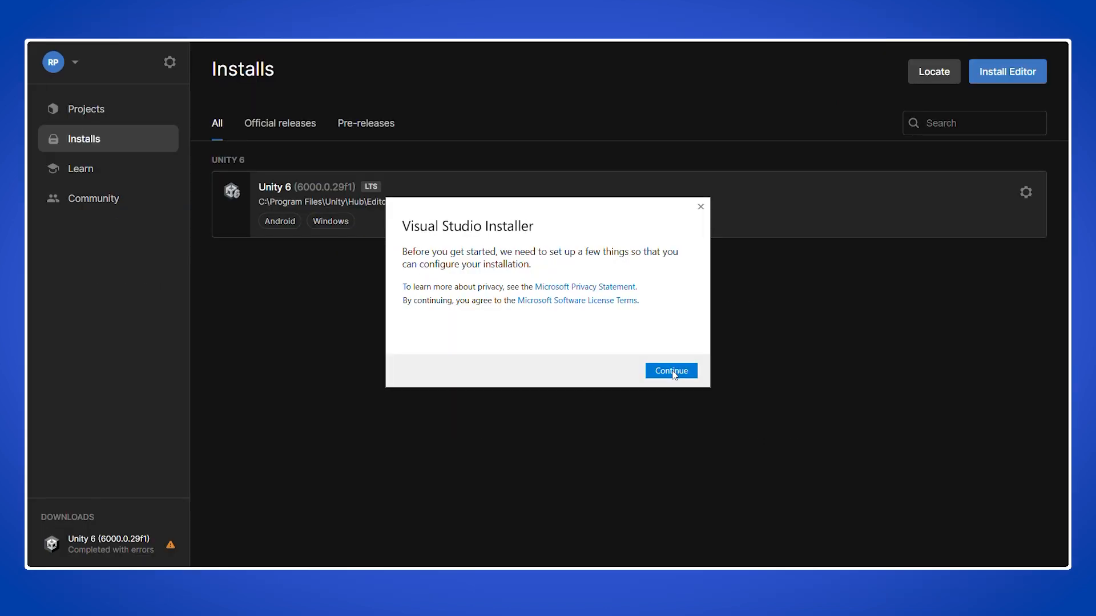
Install Visual Studio Community 2022 with the Game development with Unity workload and start signing in to Visual Studio
left_click(674, 375)
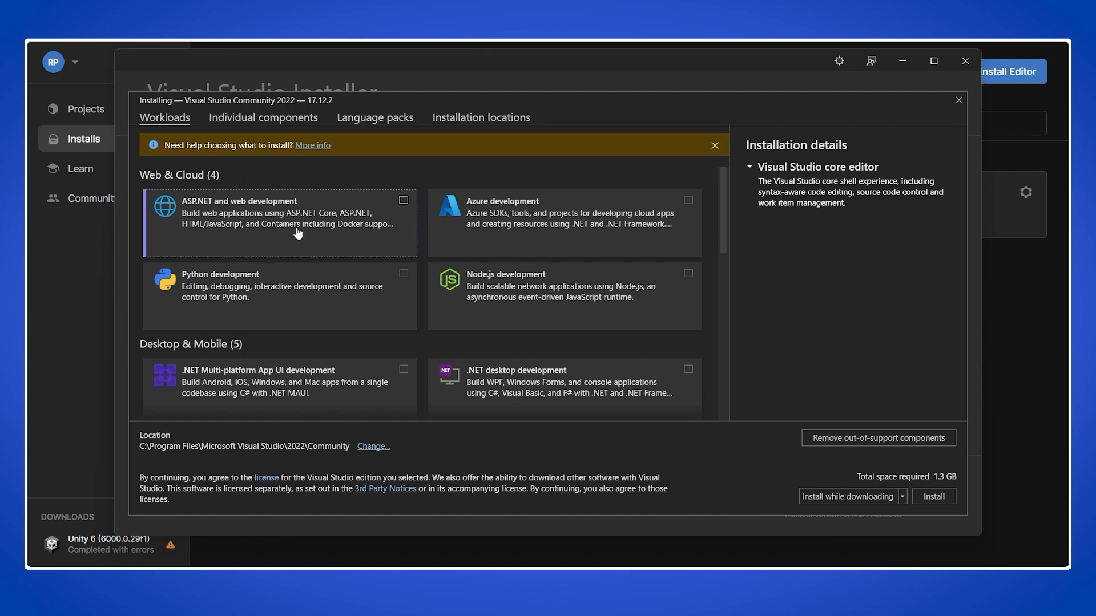
scroll(299, 268, "down", 1)
scroll(299, 269, "down", 2)
scroll(308, 264, "down", 3)
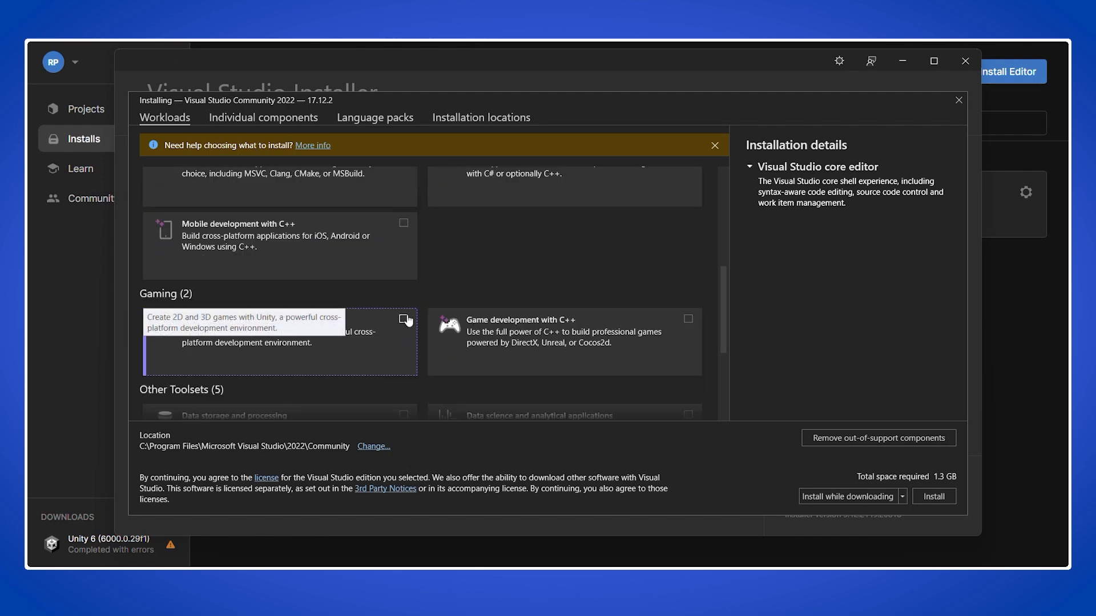
left_click(403, 319)
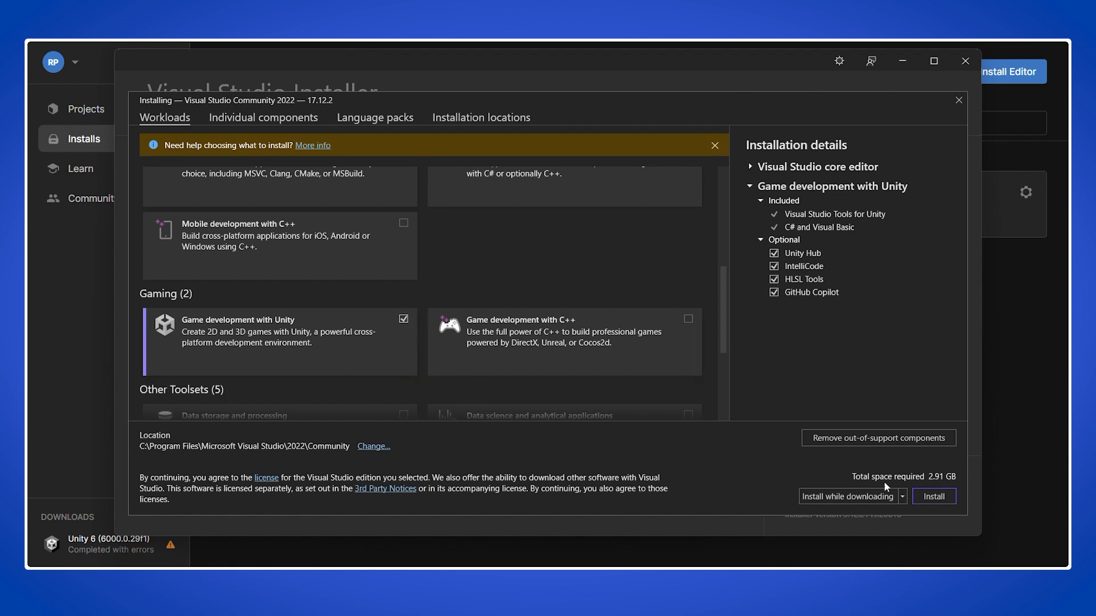
left_click(926, 496)
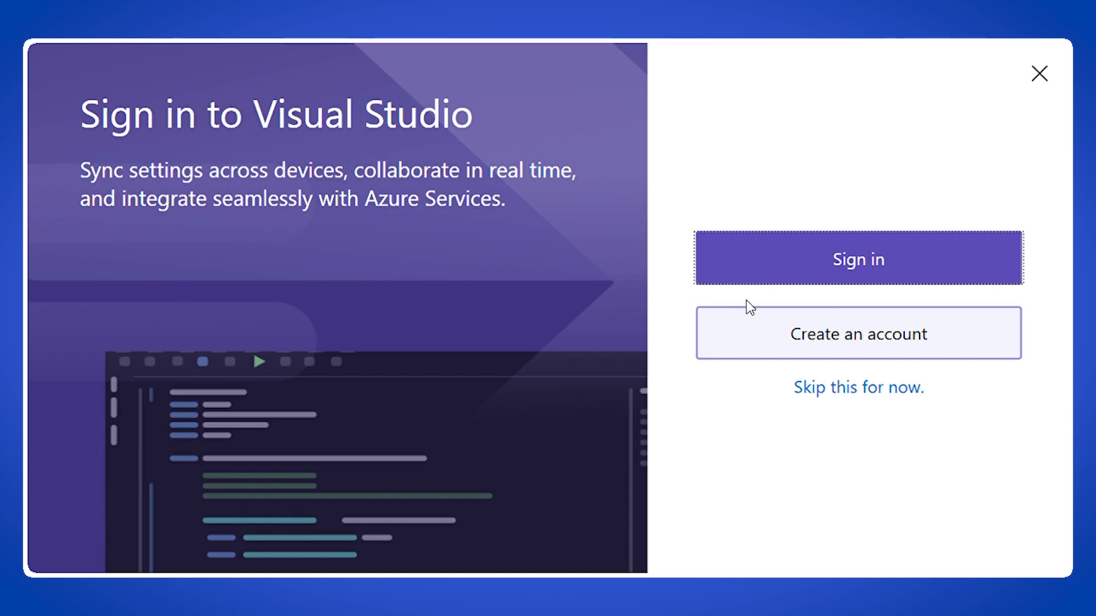
left_click(845, 259)
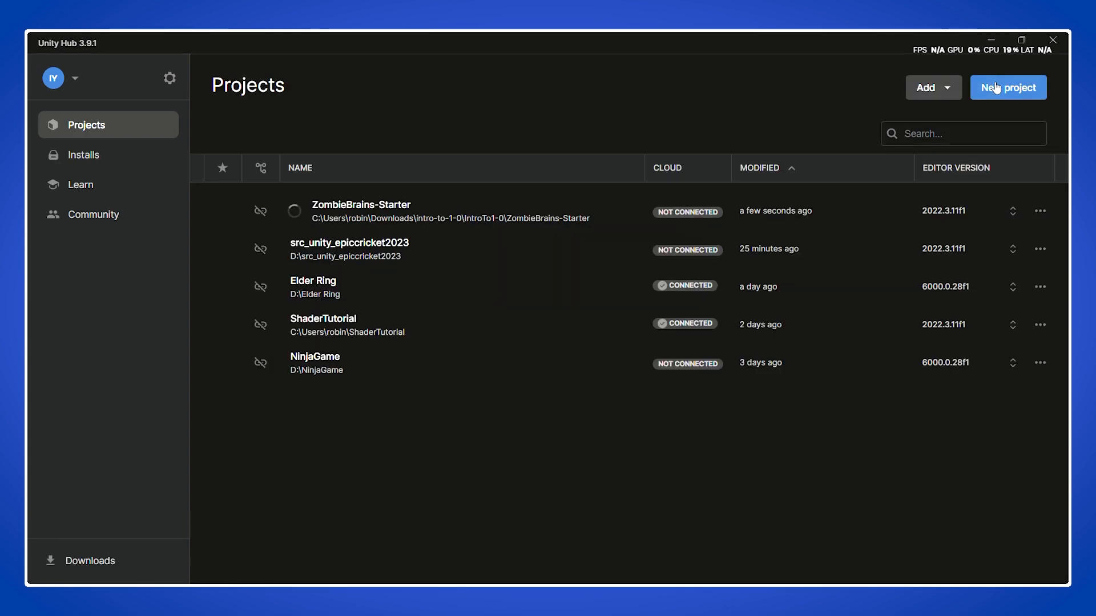
Create a Universal 3D project named "My First project" with editor version 6000.0.28f1
left_click(996, 91)
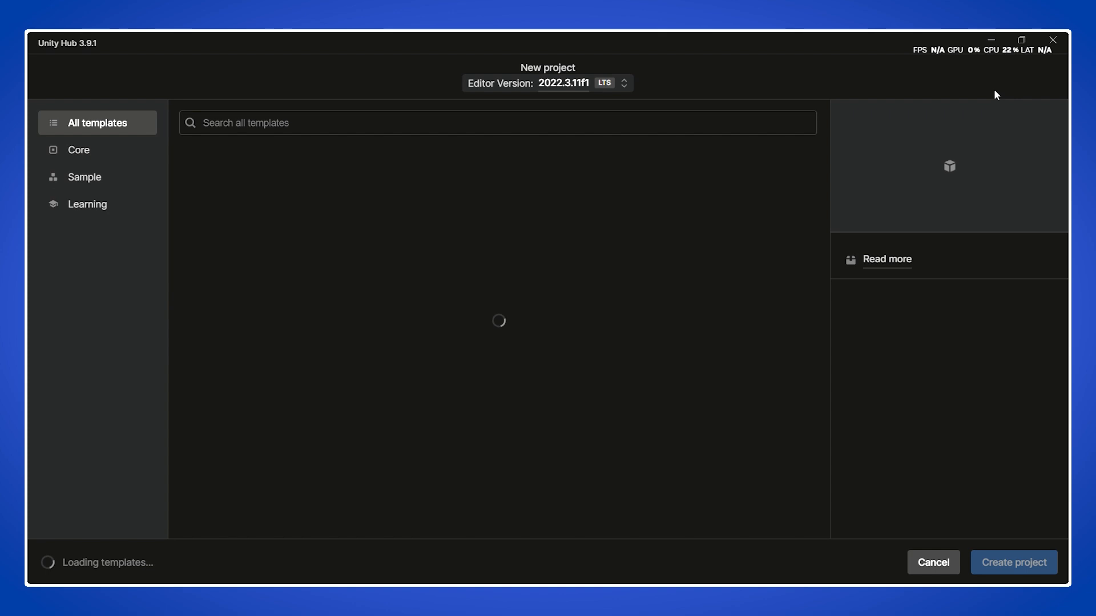
left_click(624, 93)
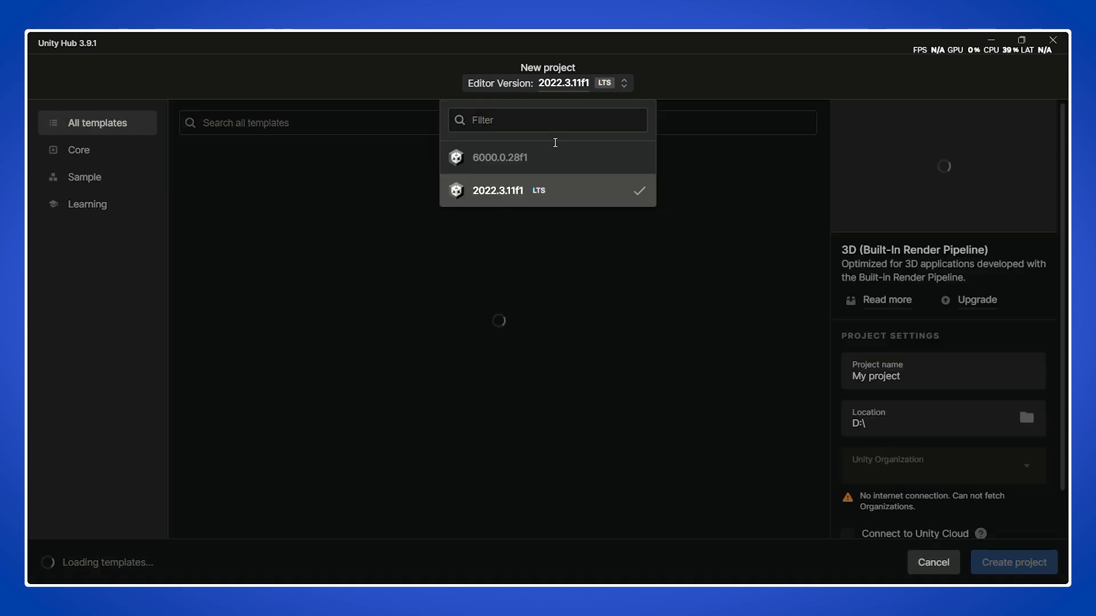
left_click(499, 165)
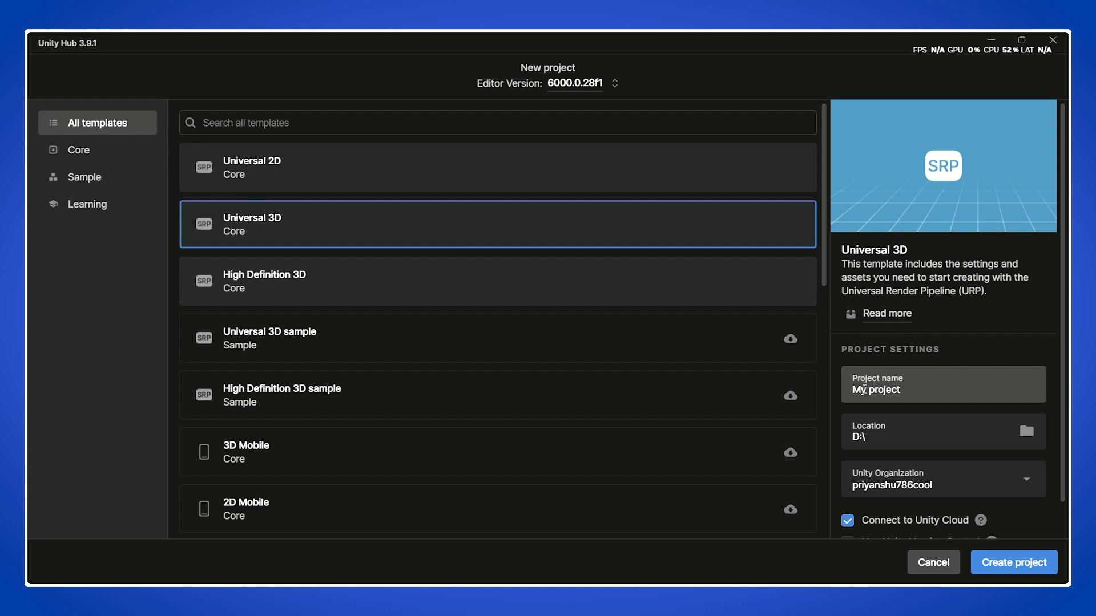
left_click(869, 389)
type("First")
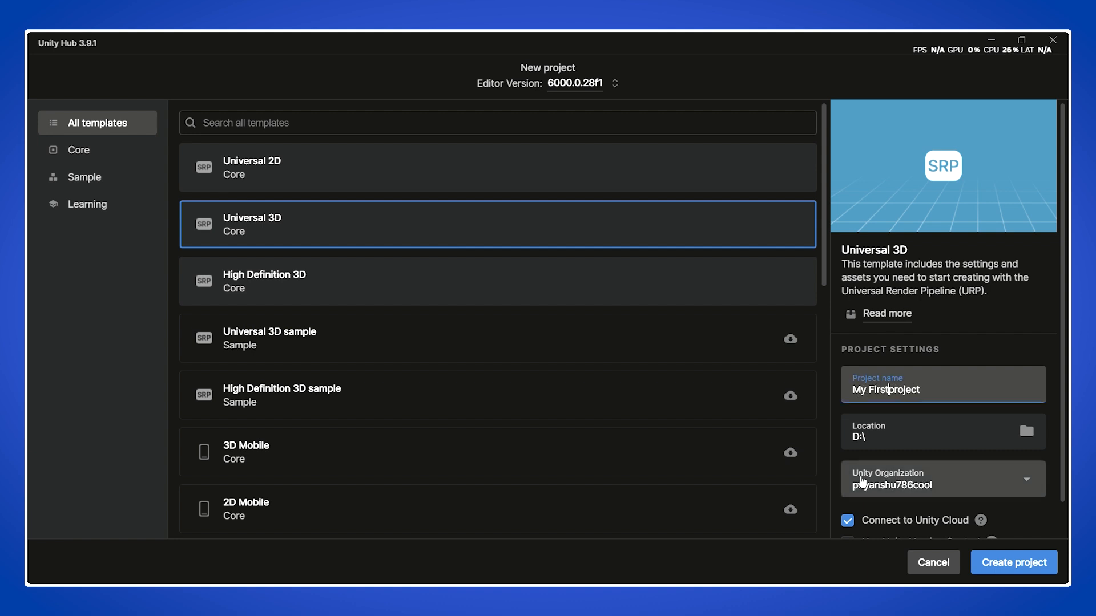
scroll(836, 405, "down", 1)
left_click(1009, 564)
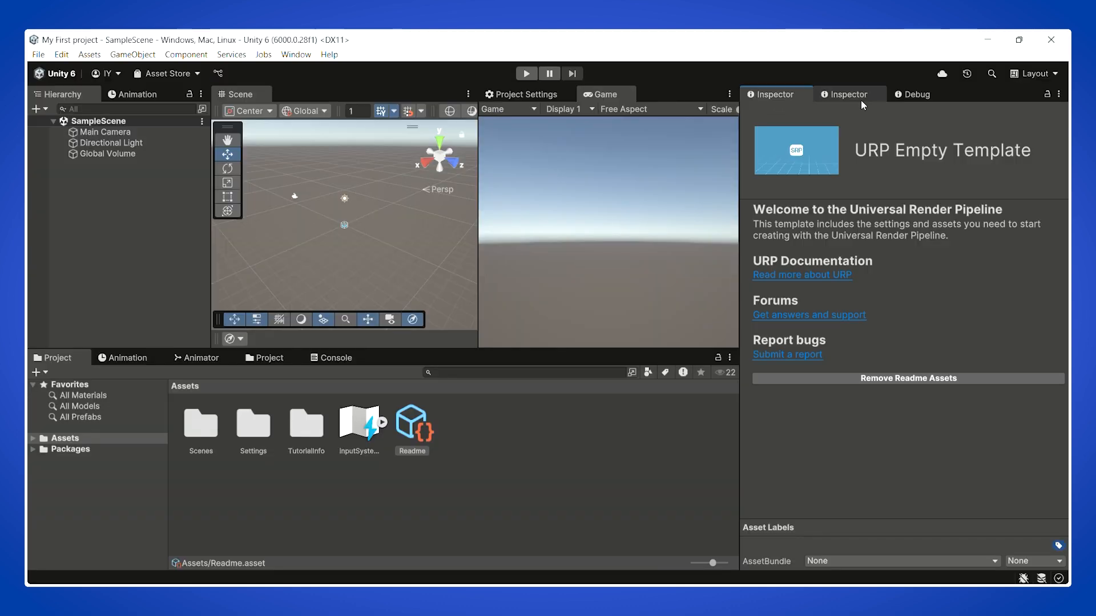
Close the duplicate Inspector and set the External Script Editor preference to Visual Studio 2022 [17.9.34607]
right_click(865, 102)
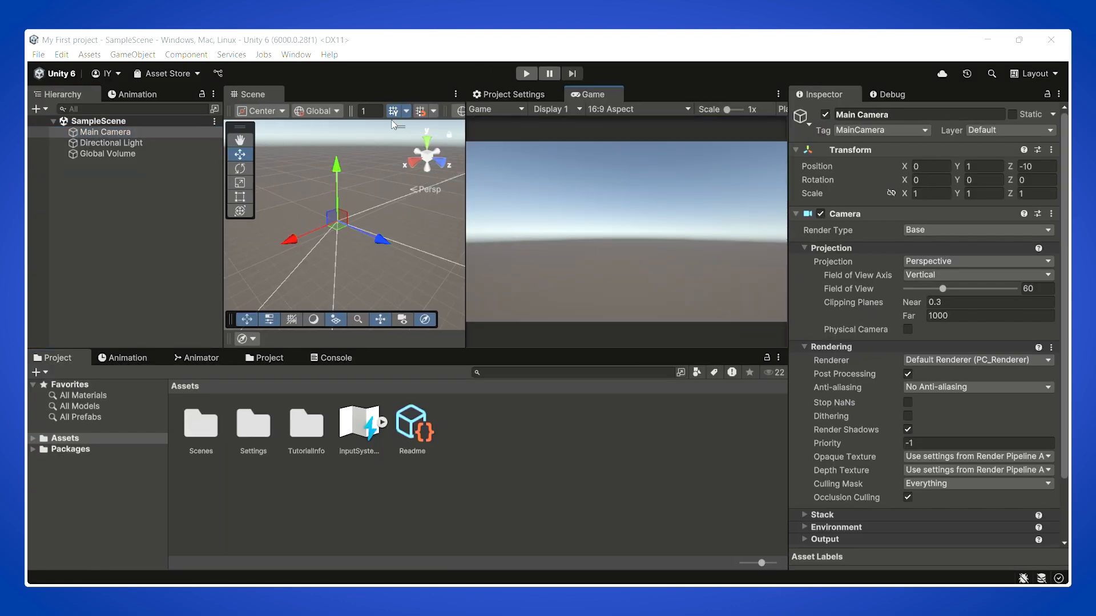
left_click(61, 55)
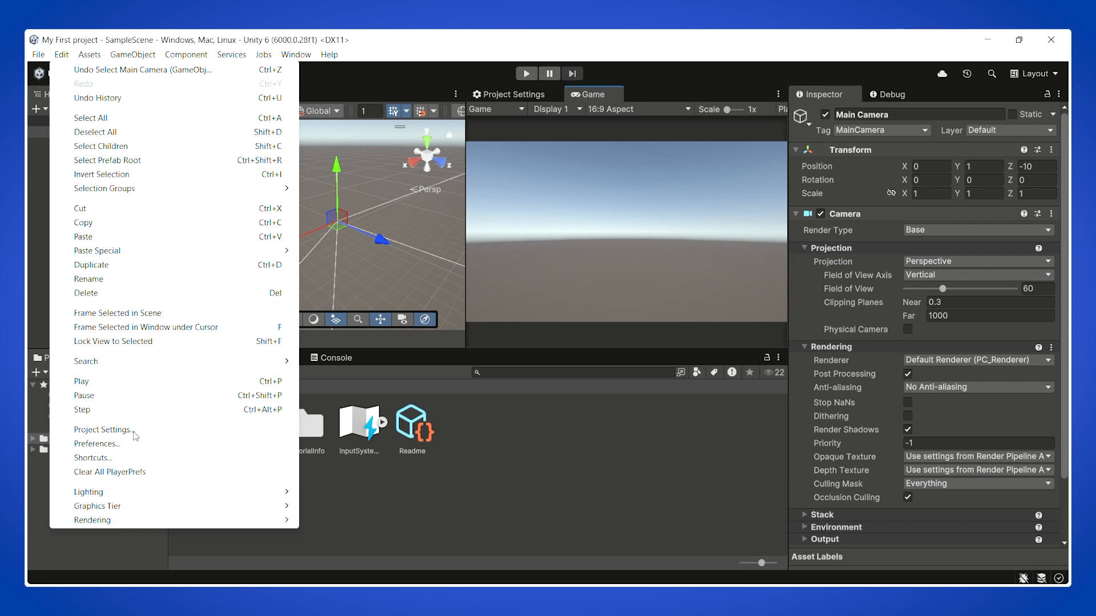
left_click(117, 445)
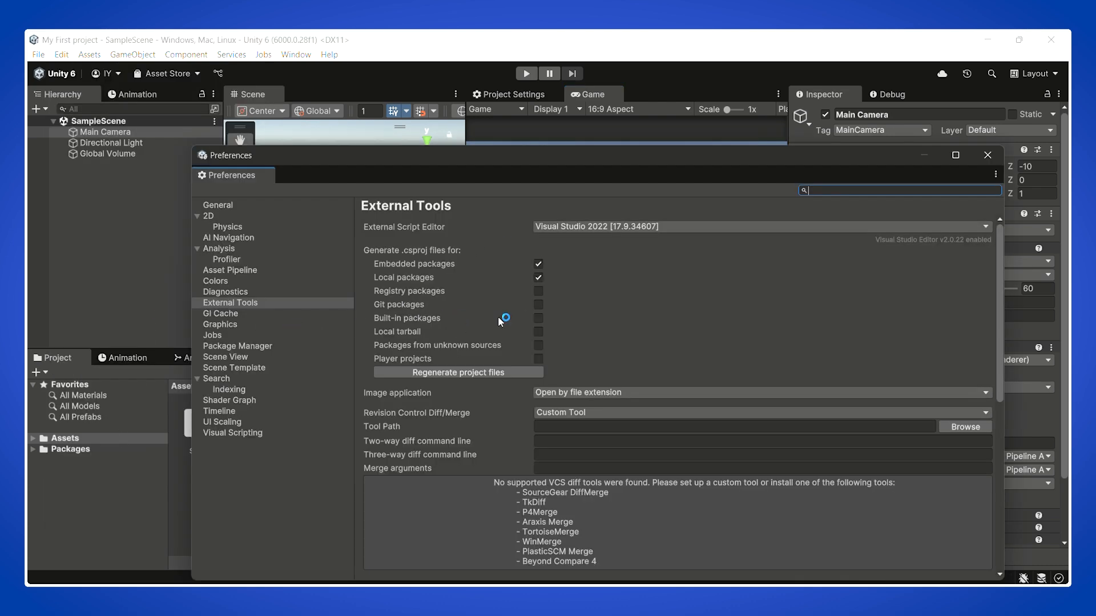
left_click(647, 228)
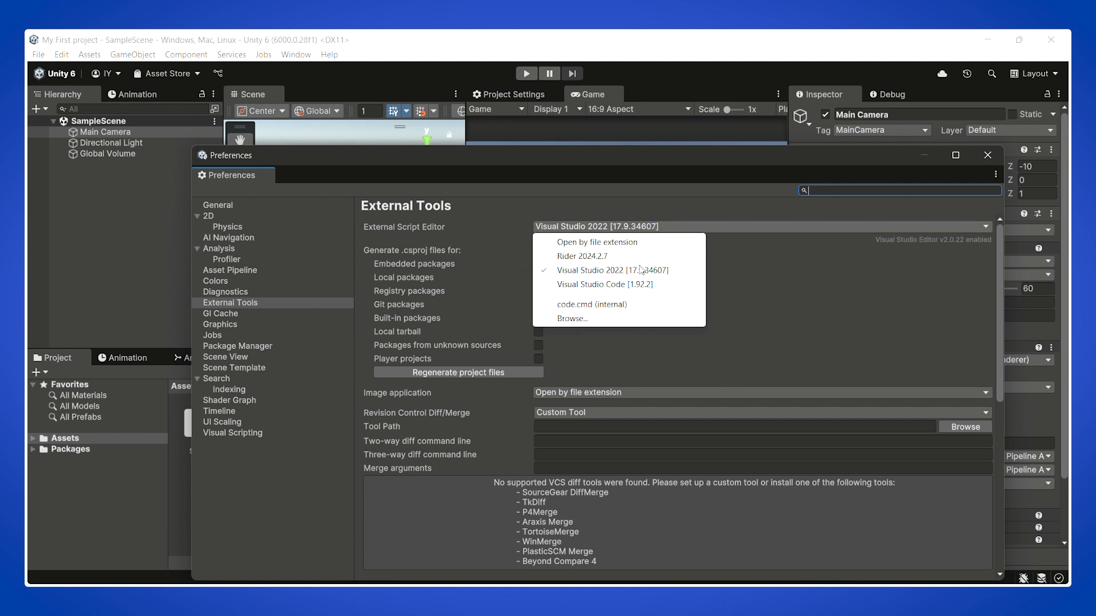
left_click(599, 275)
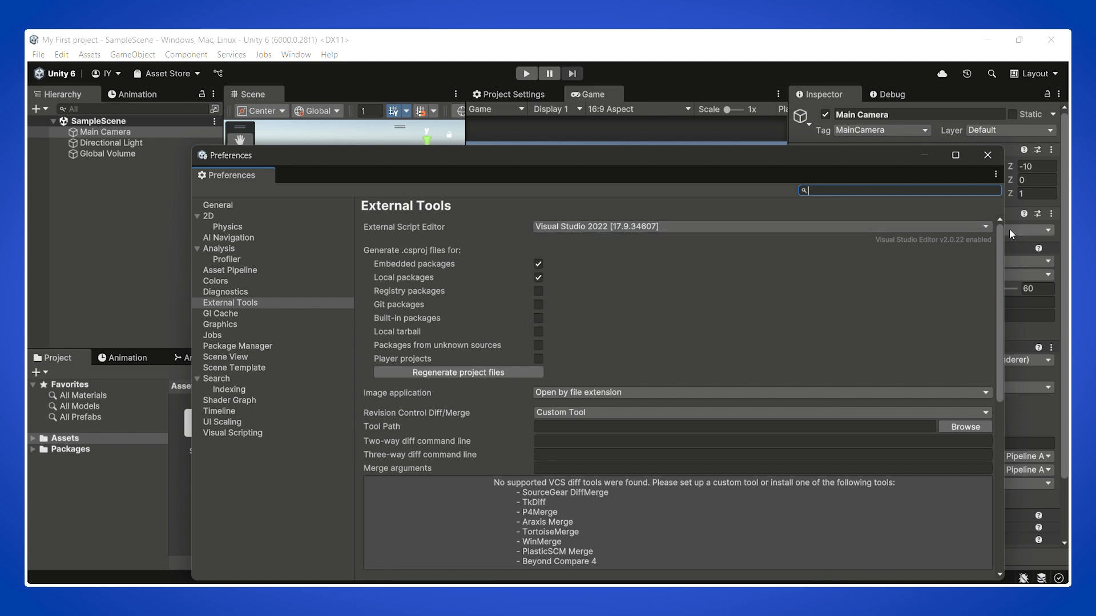
left_click(993, 162)
Create a folder named "Scripts" in the project's Assets
right_click(483, 456)
mouse_move(571, 92)
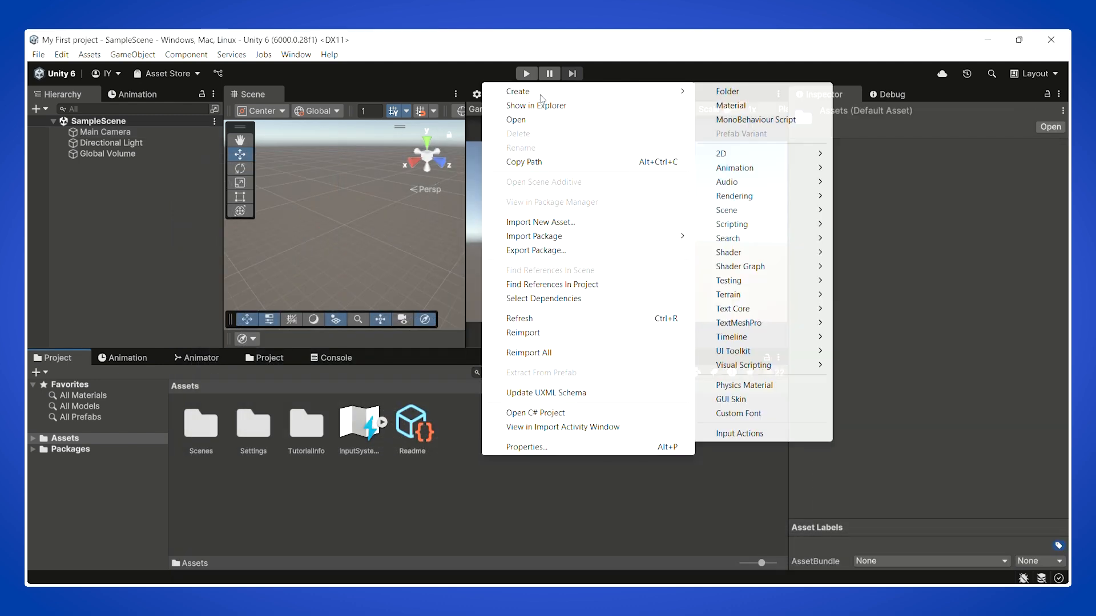
left_click(758, 94)
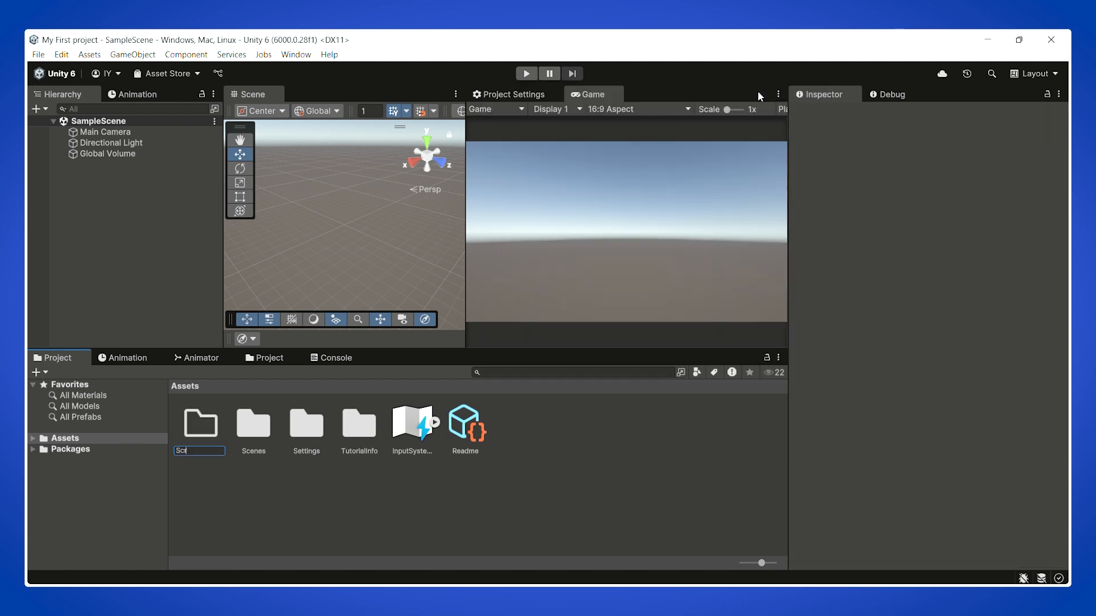
type("Scripts")
key("Return")
Create a MonoBehaviour script named "HelloWorld" in the Scripts folder and open it in Visual Studio
double_click(251, 434)
right_click(252, 432)
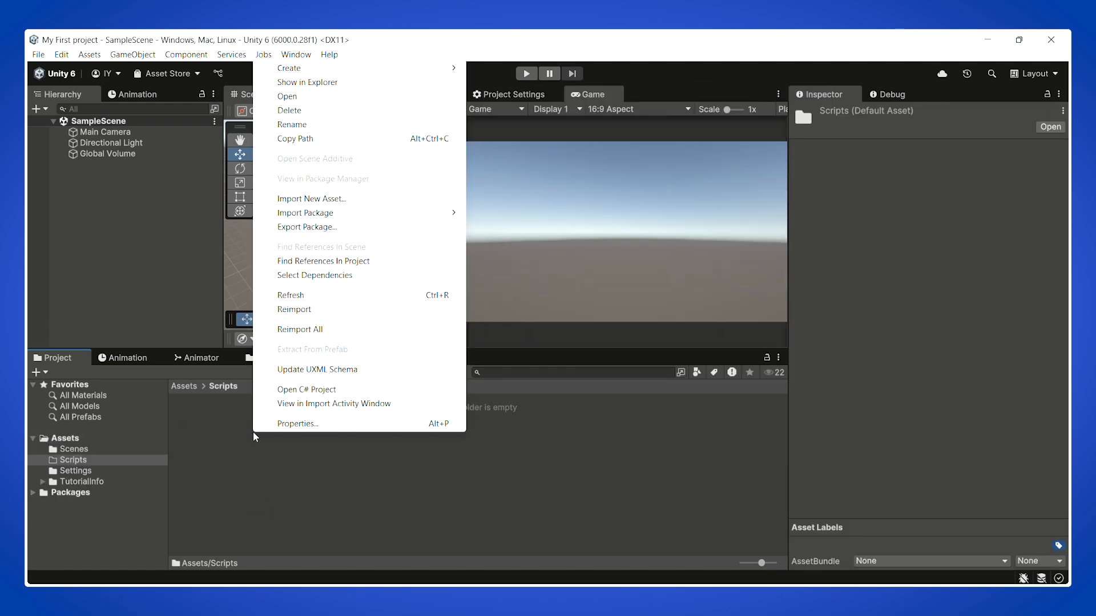
mouse_move(368, 53)
mouse_move(591, 188)
left_click(711, 188)
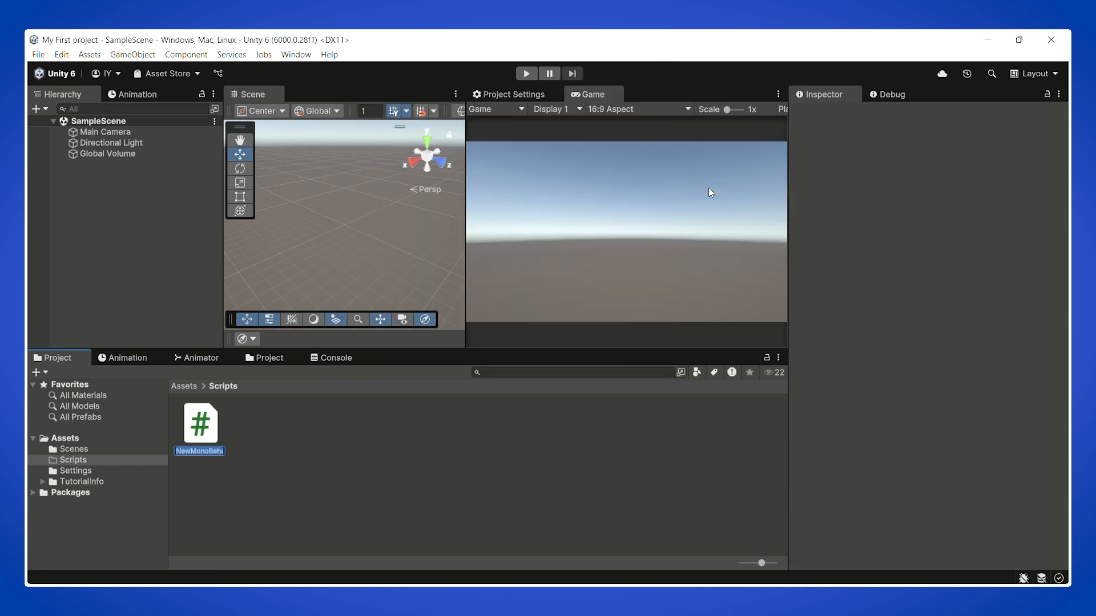
key("BackSpace")
type("HelloWorld")
key("Return")
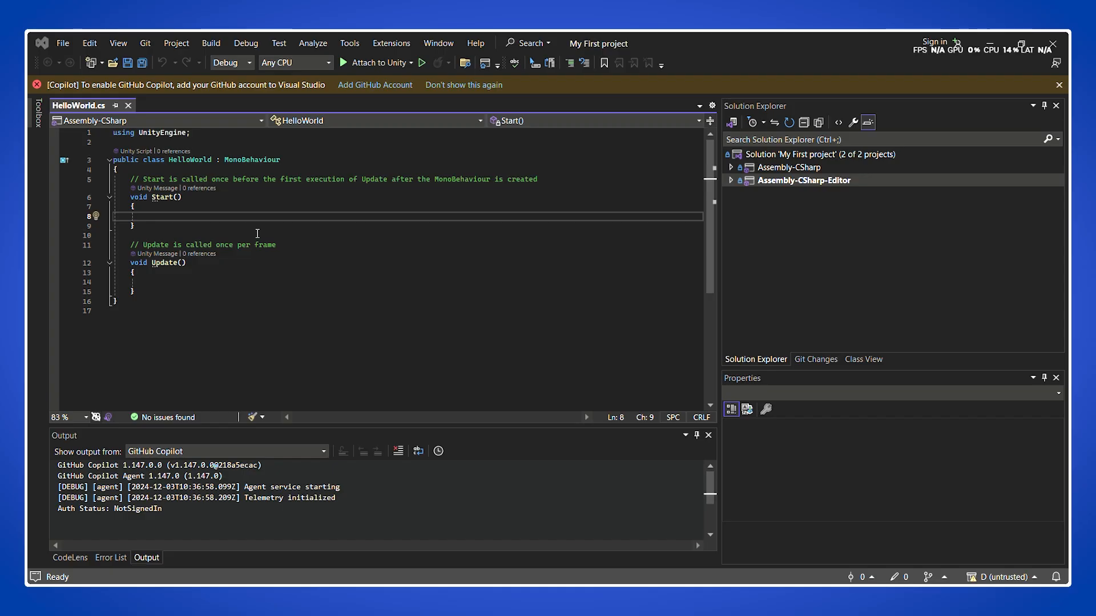
left_click(258, 235)
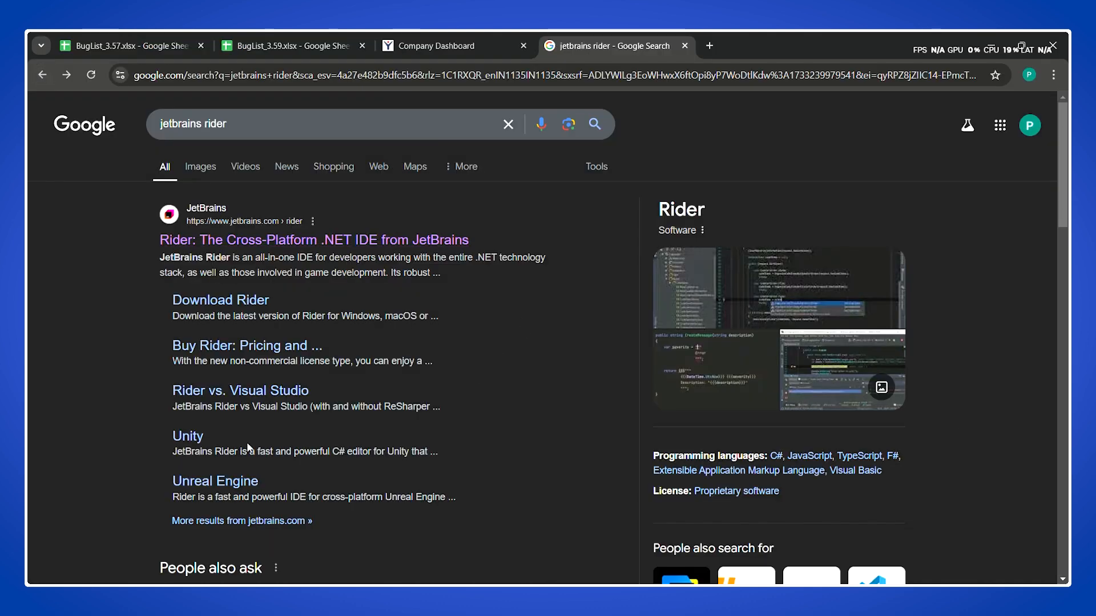
Open the JetBrains Rider website from the search results, accept all cookies, and go to the Rider download
scroll(188, 308, "down", 2)
scroll(208, 300, "up", 2)
left_click(234, 242)
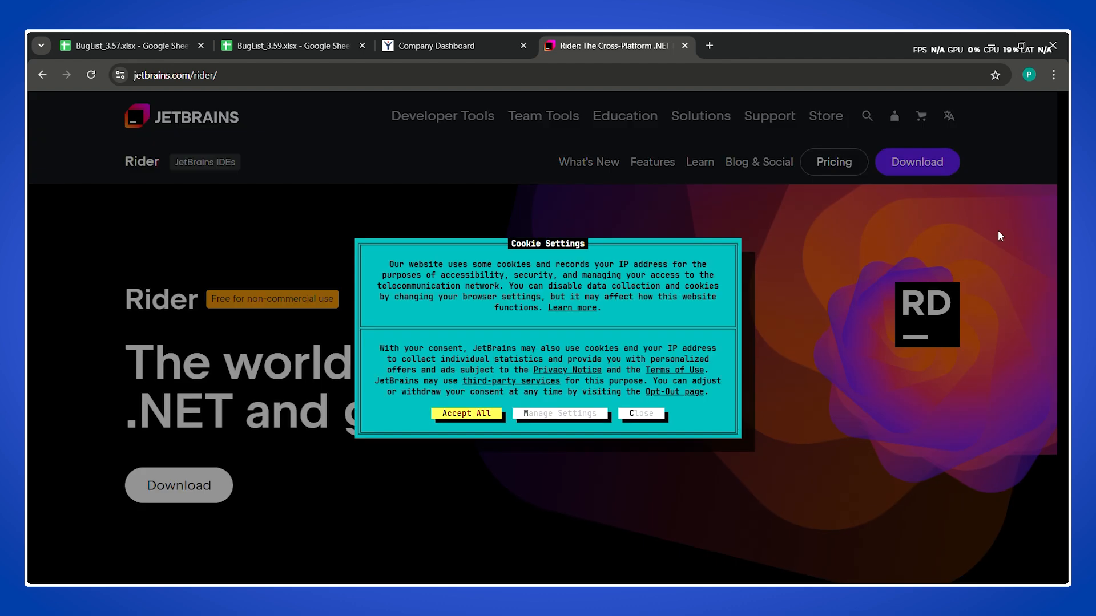
left_click(447, 413)
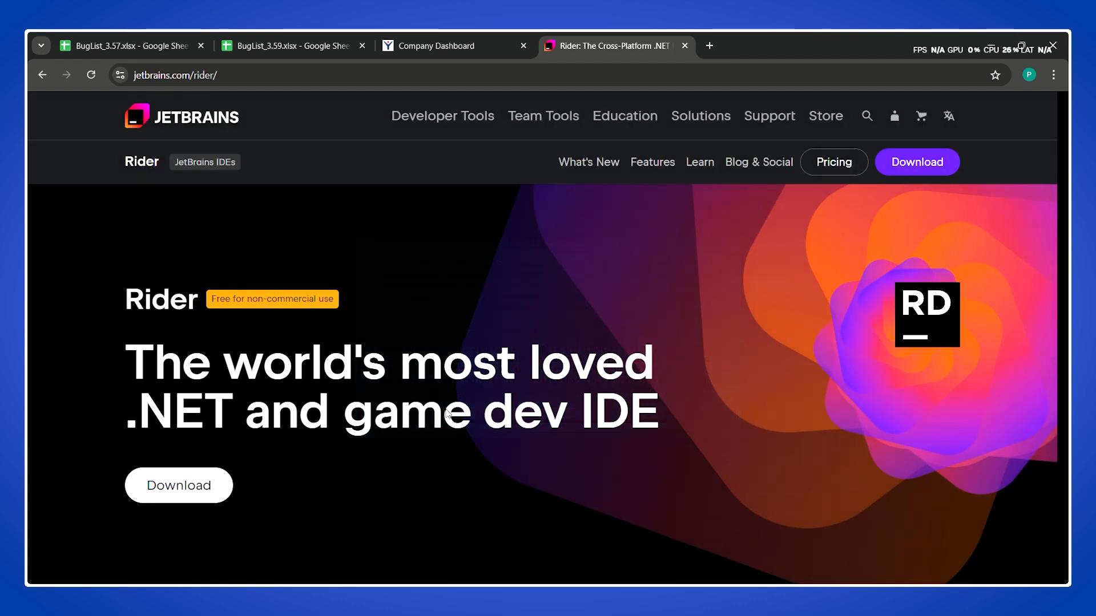
left_click(917, 169)
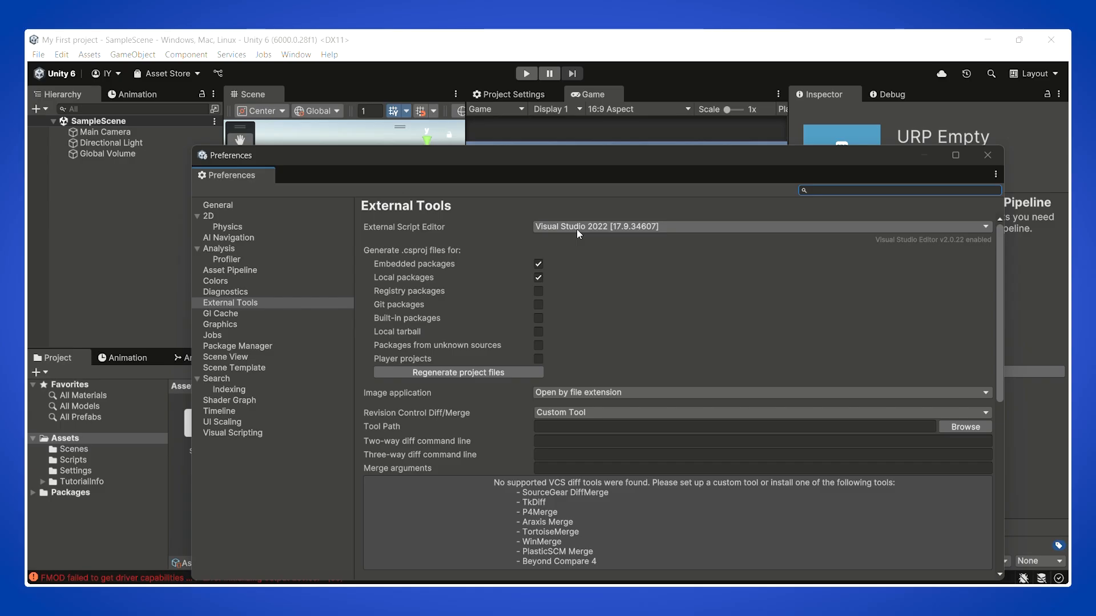
Set Unity's External Script Editor preference to Rider 2024.2.7
left_click(578, 228)
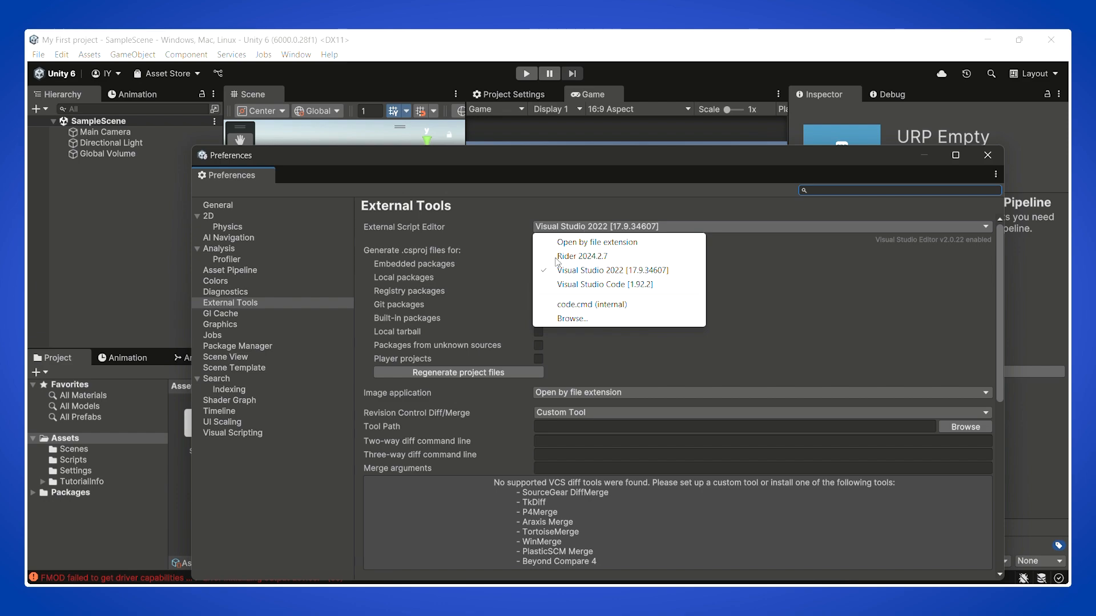
left_click(578, 256)
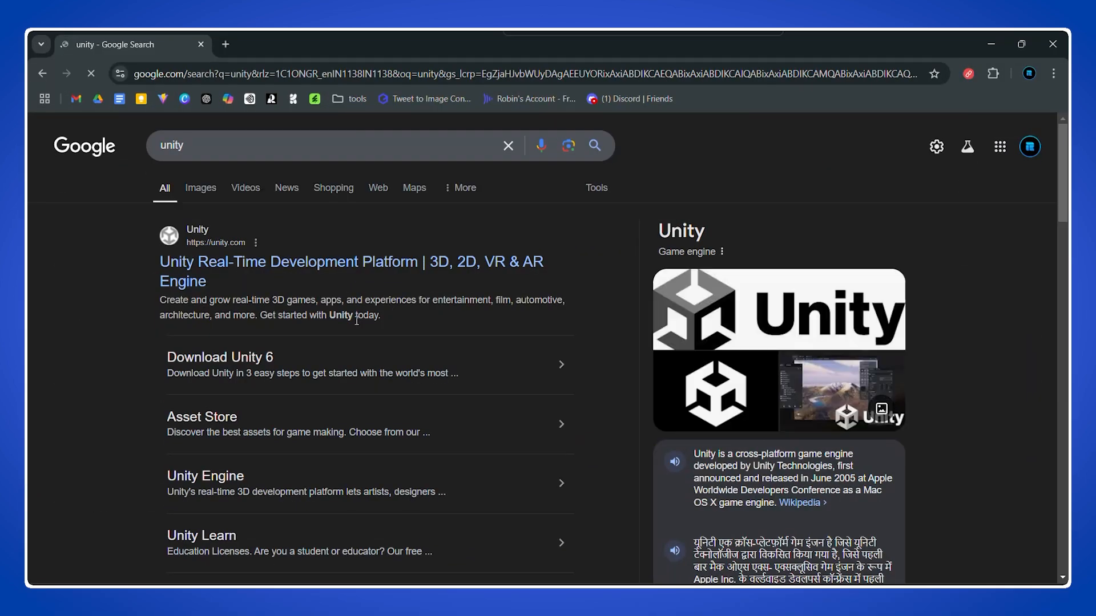
Look through the Google results for "unity" and open the Download Unity 6 page
scroll(230, 271, "down", 6)
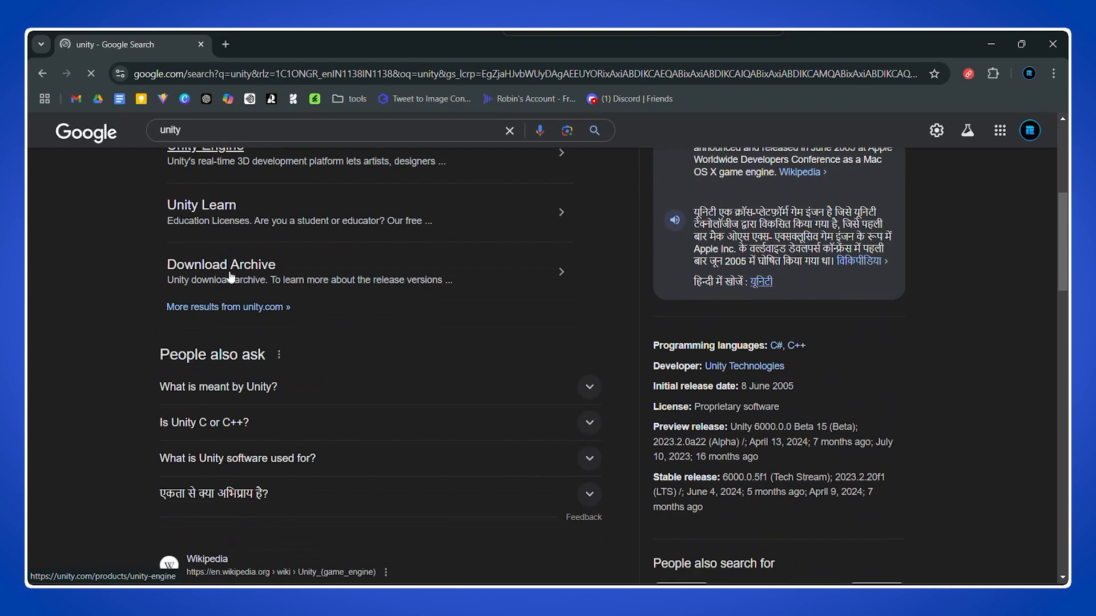
scroll(230, 272, "up", 4)
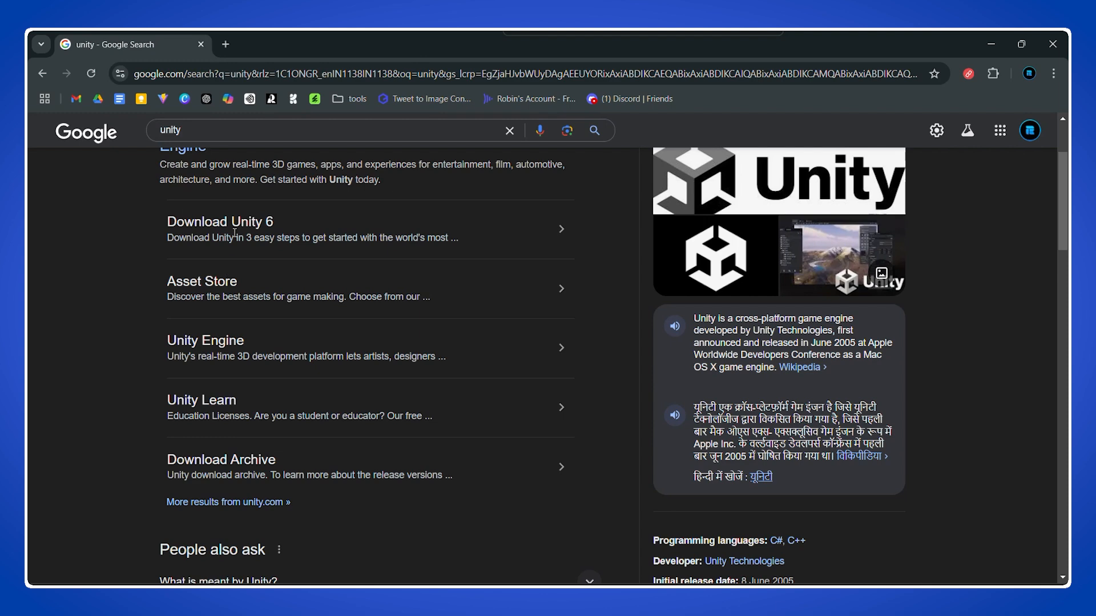
scroll(235, 225, "up", 3)
left_click(223, 356)
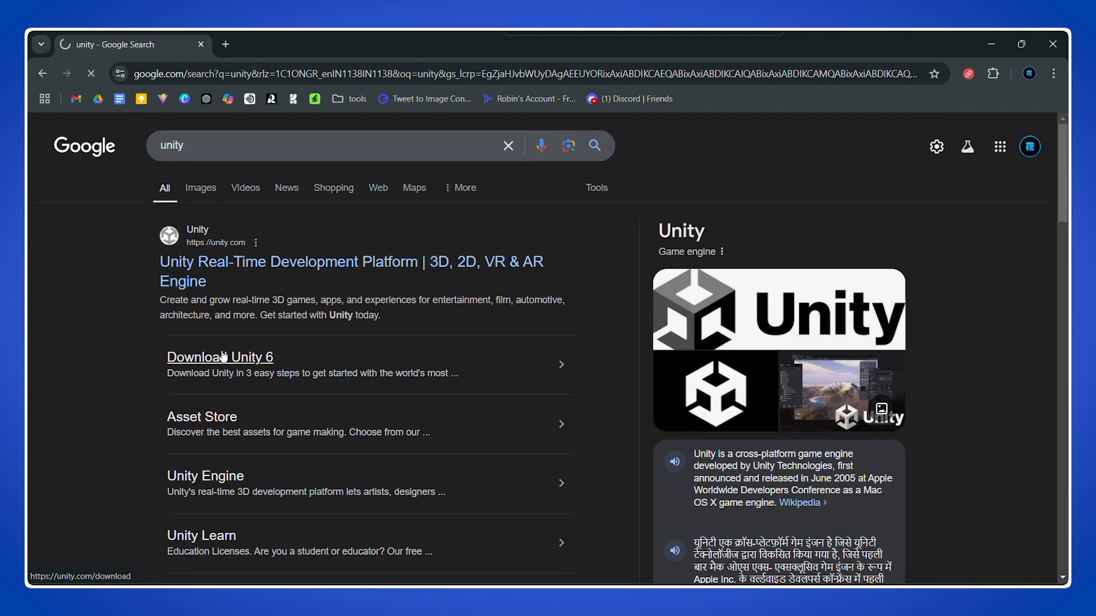